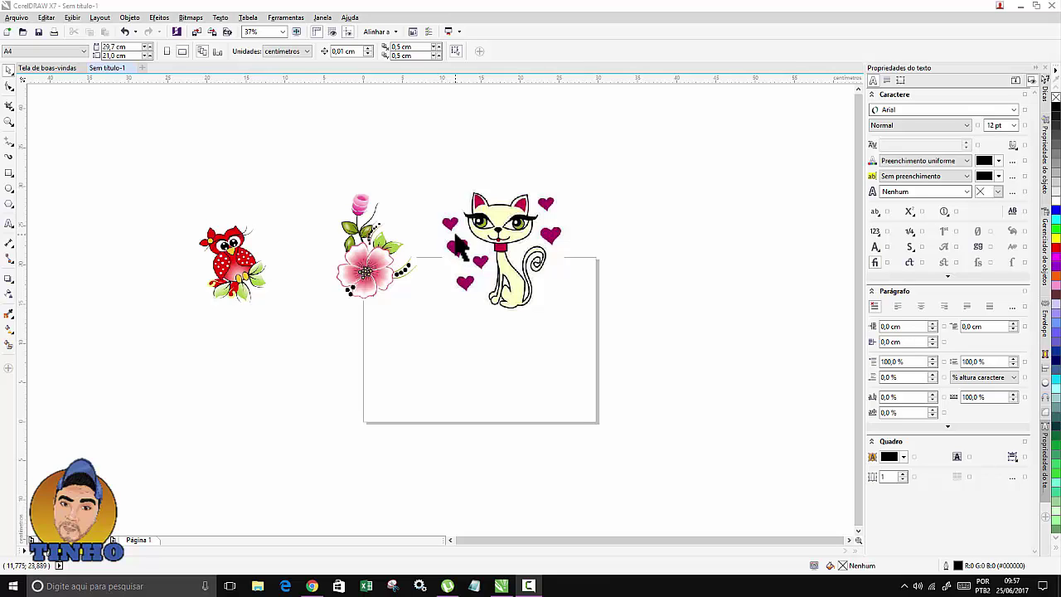
- Move the owl image closer to the flower and enlarge it to about 12.4 × 16.4 cm
drag(232, 246, 271, 243)
drag(225, 189, 208, 170)
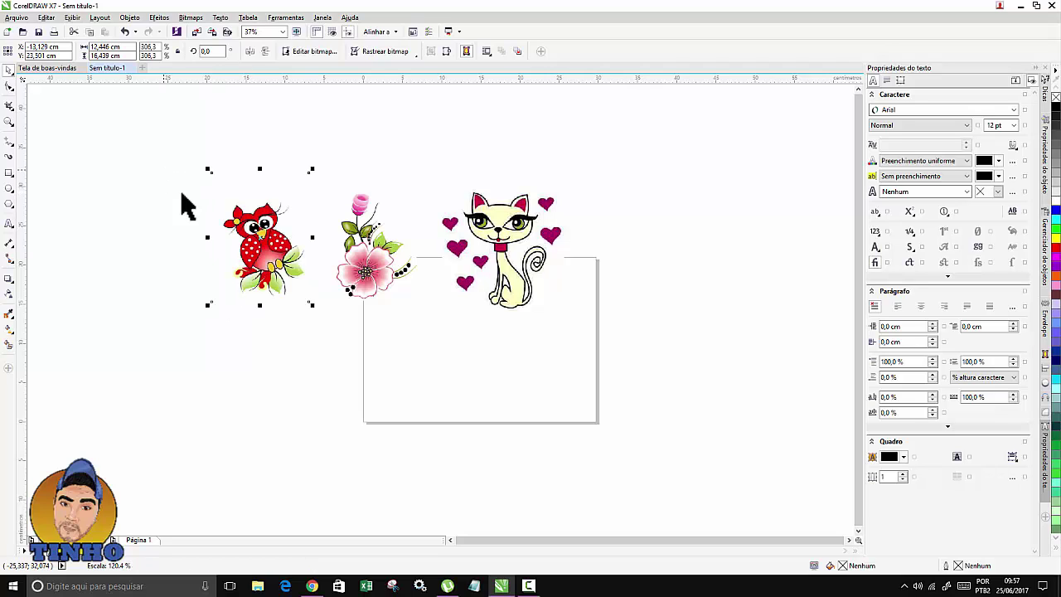
drag(262, 237, 264, 239)
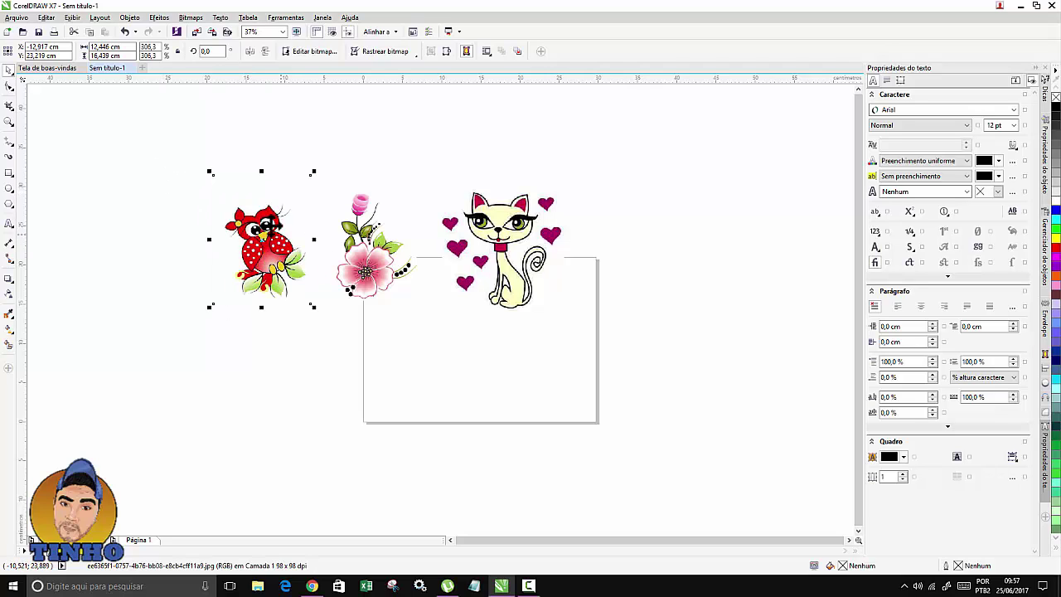
- Convert the owl image to a 300 dpi bitmap in 8-bit grayscale (Tons de cinza)
click(190, 18)
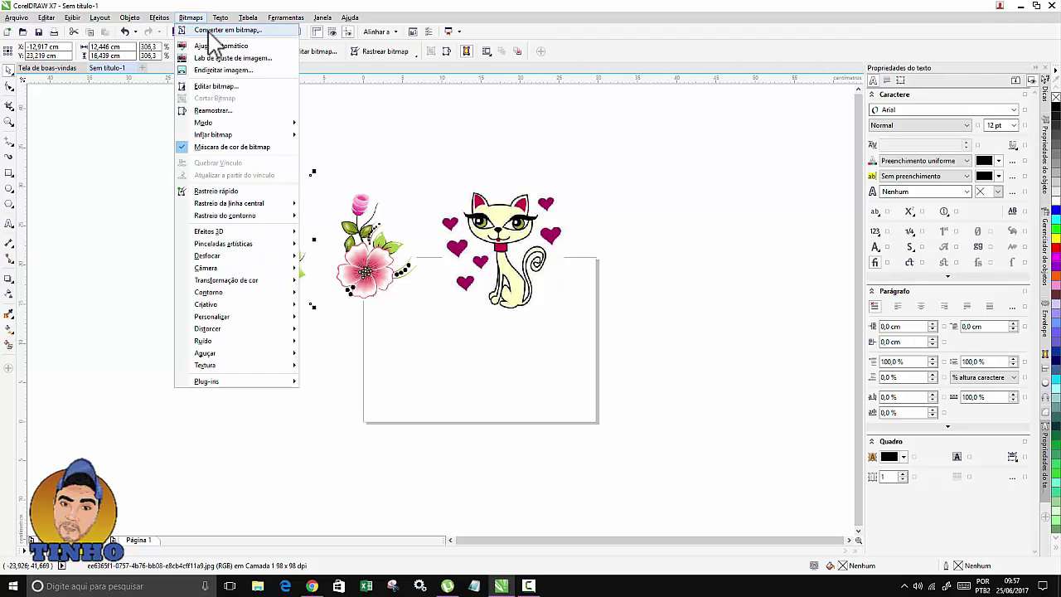
click(210, 31)
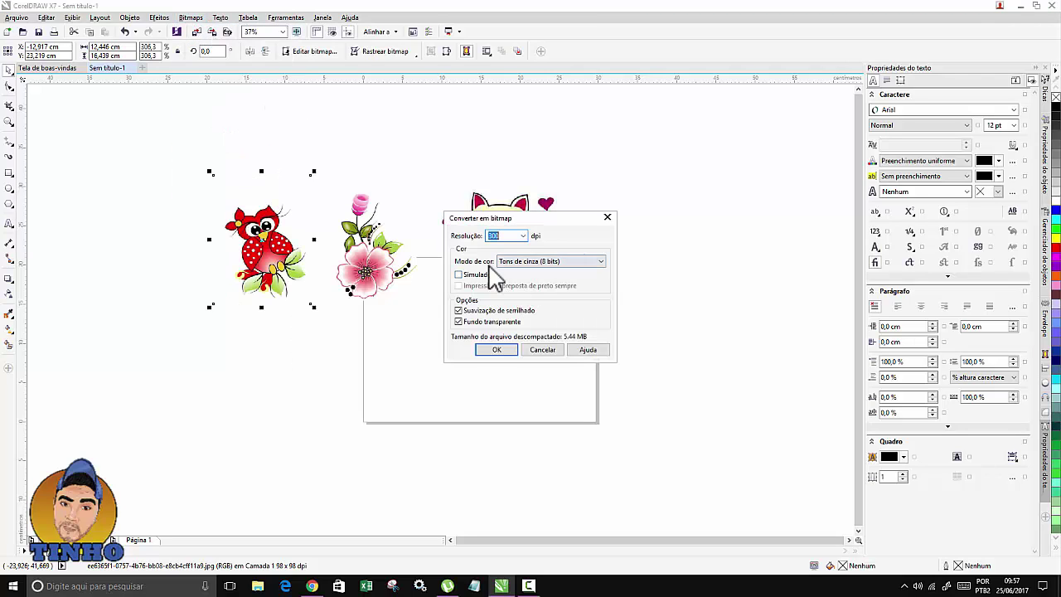
click(597, 261)
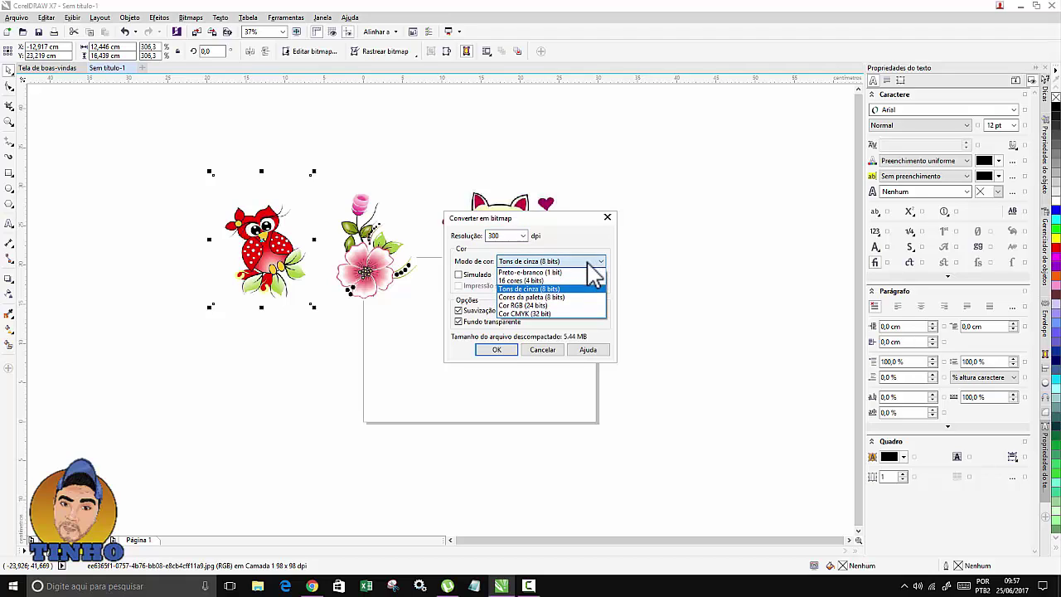
click(525, 289)
click(497, 350)
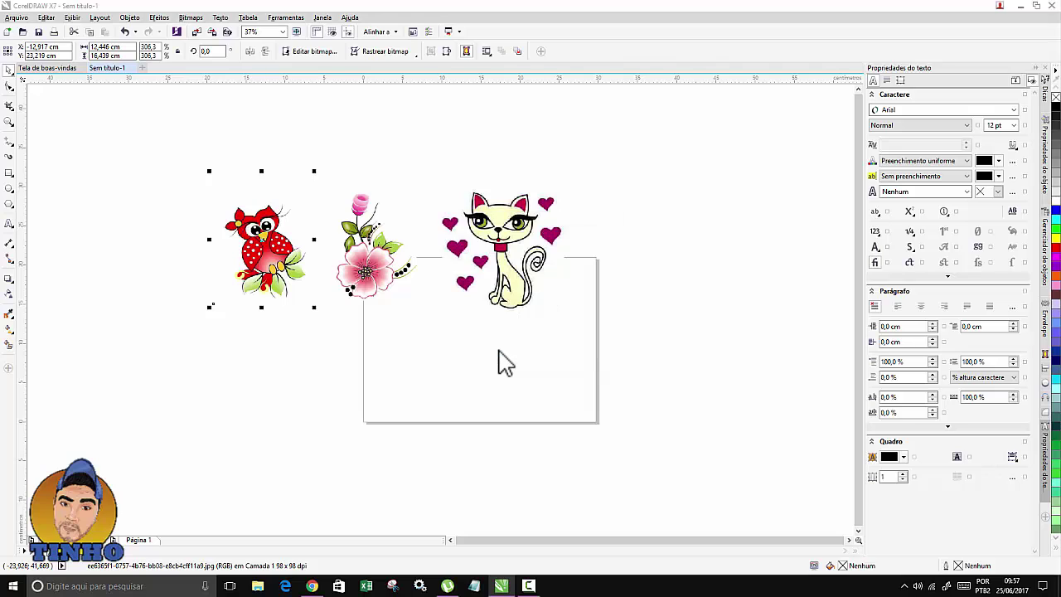
scroll(212, 241, up, 2)
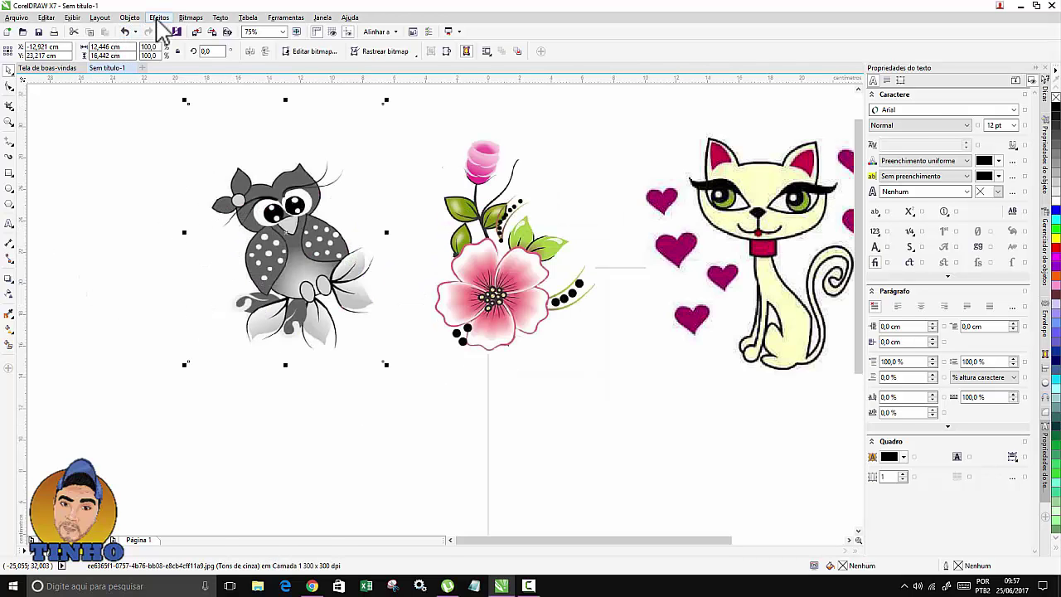
- Apply Brightness/Contrast/Intensity to the owl with brightness -25, contrast 88 and intensity 36
click(160, 18)
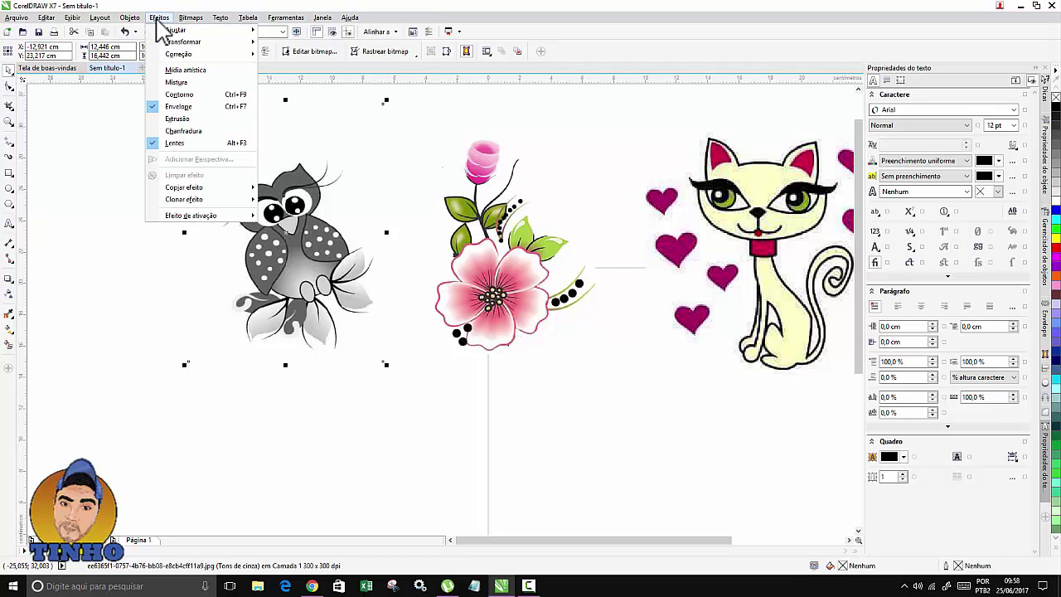
mouse_move(173, 32)
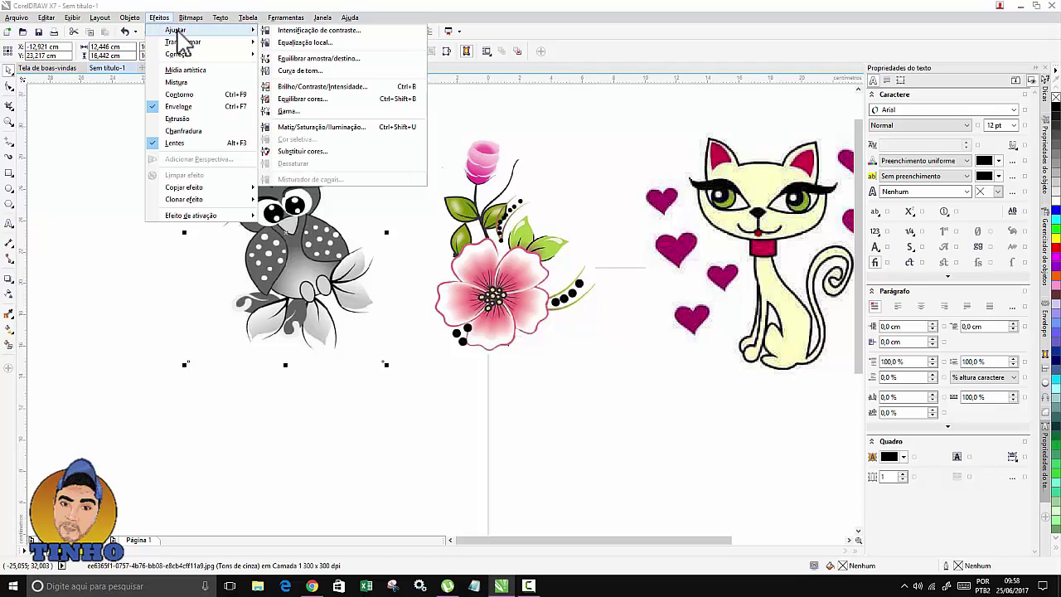
click(335, 87)
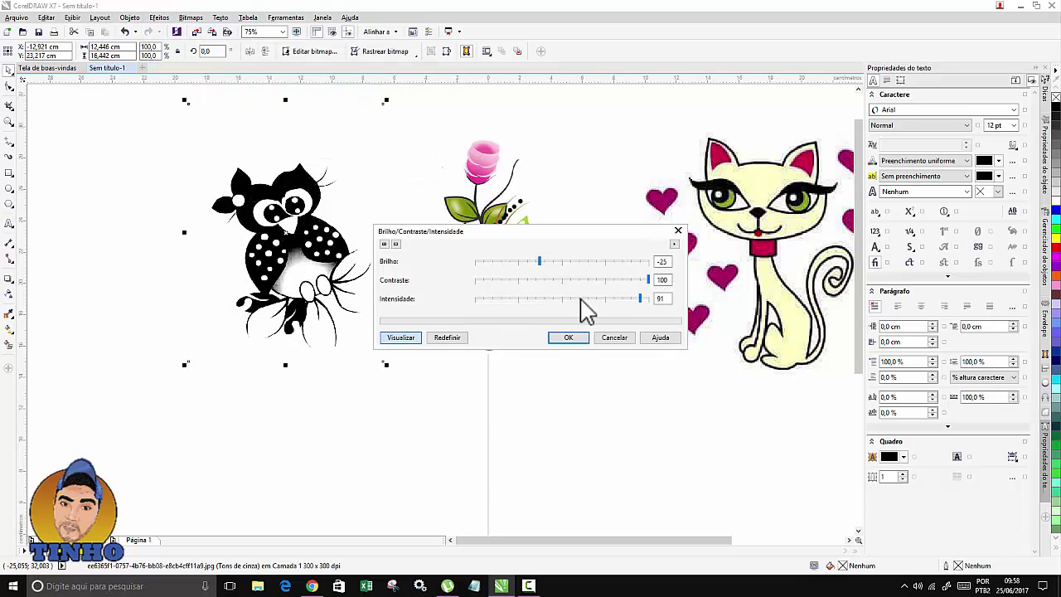
drag(648, 281, 623, 283)
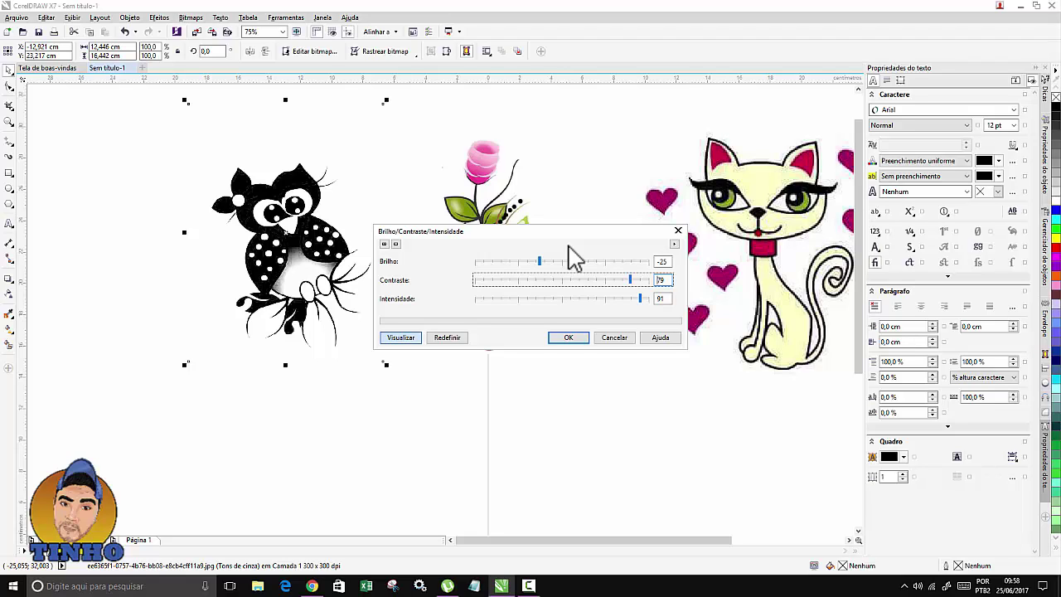
drag(630, 279, 639, 280)
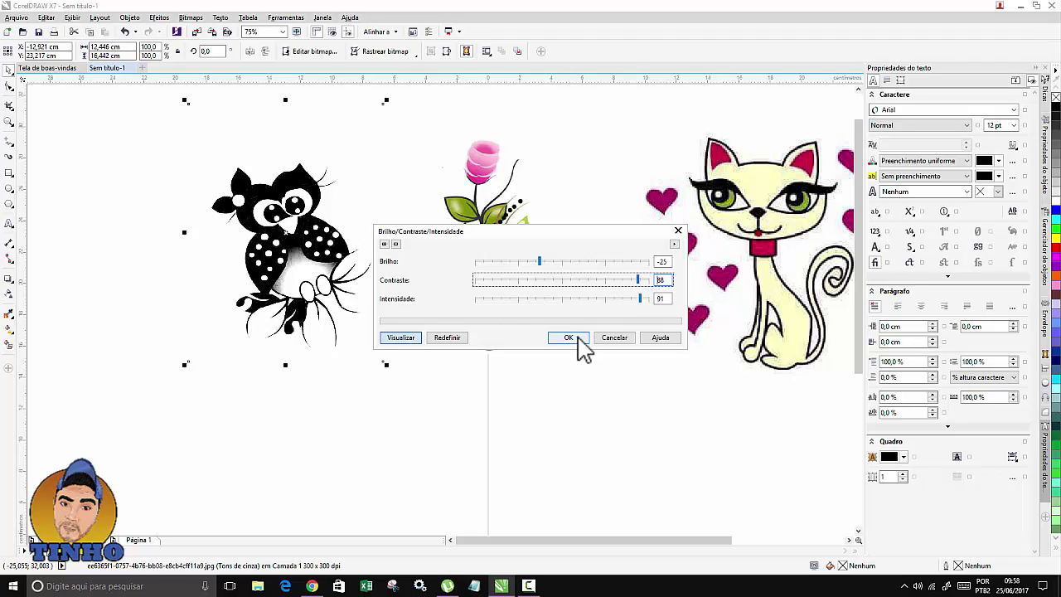
click(641, 299)
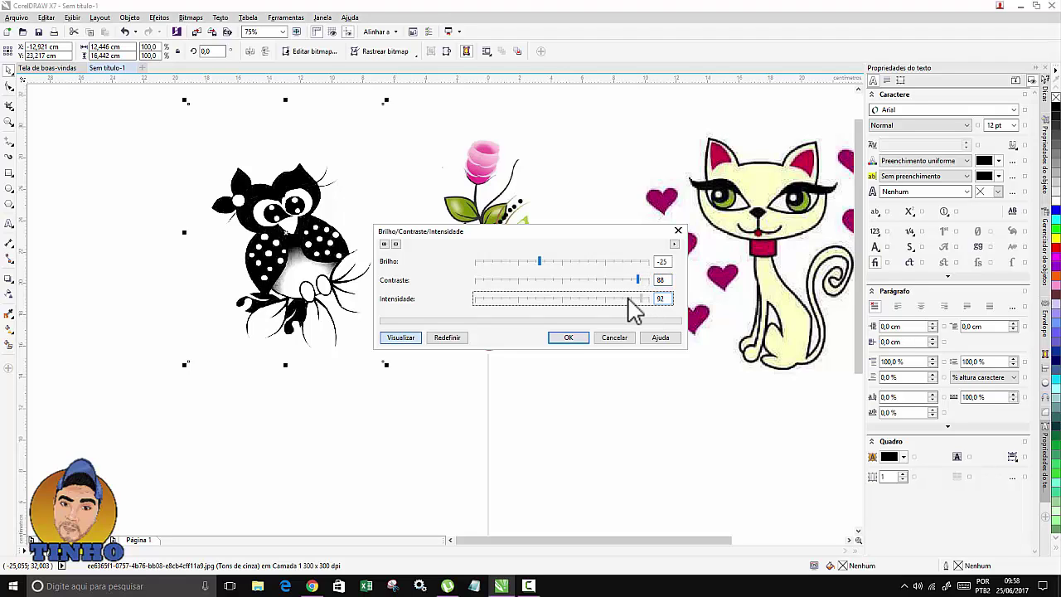
drag(622, 301, 586, 298)
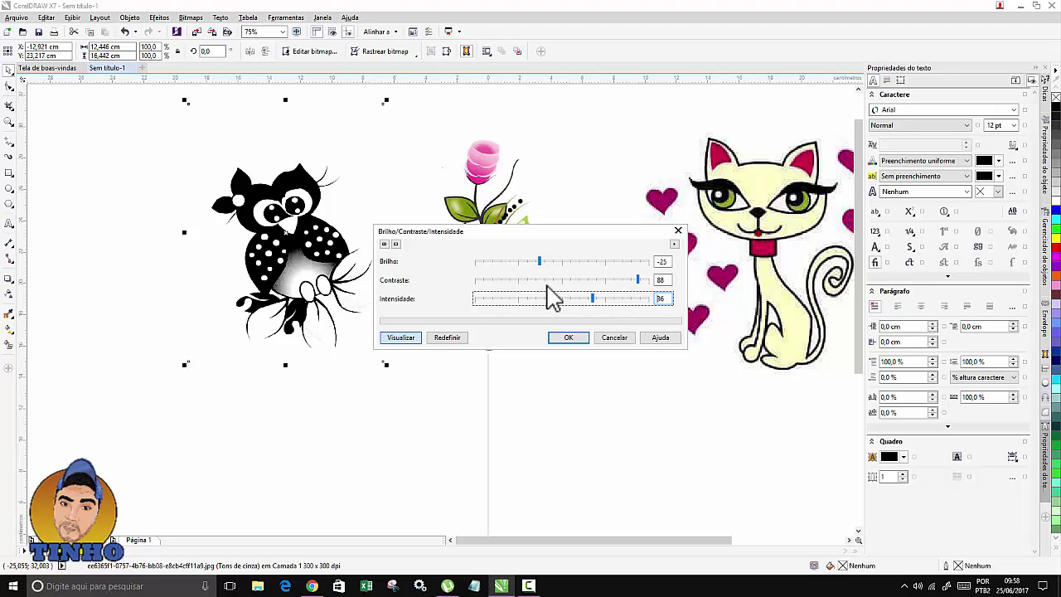
click(569, 340)
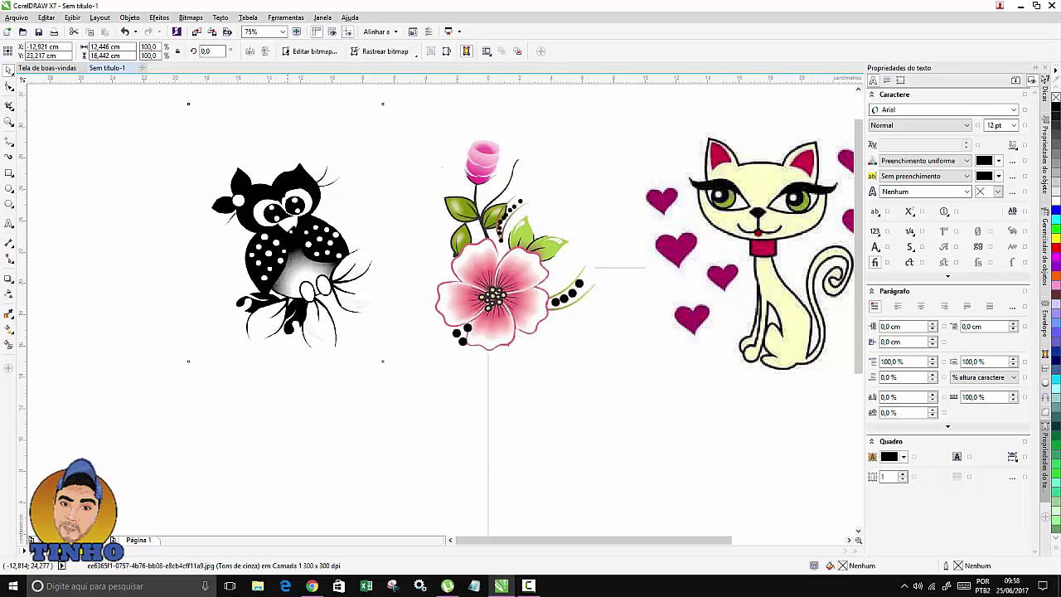
- Start the halftone (Meio-tom) effect on the owl bitmap and set the maximum dot radius to 3
scroll(274, 219, up, 2)
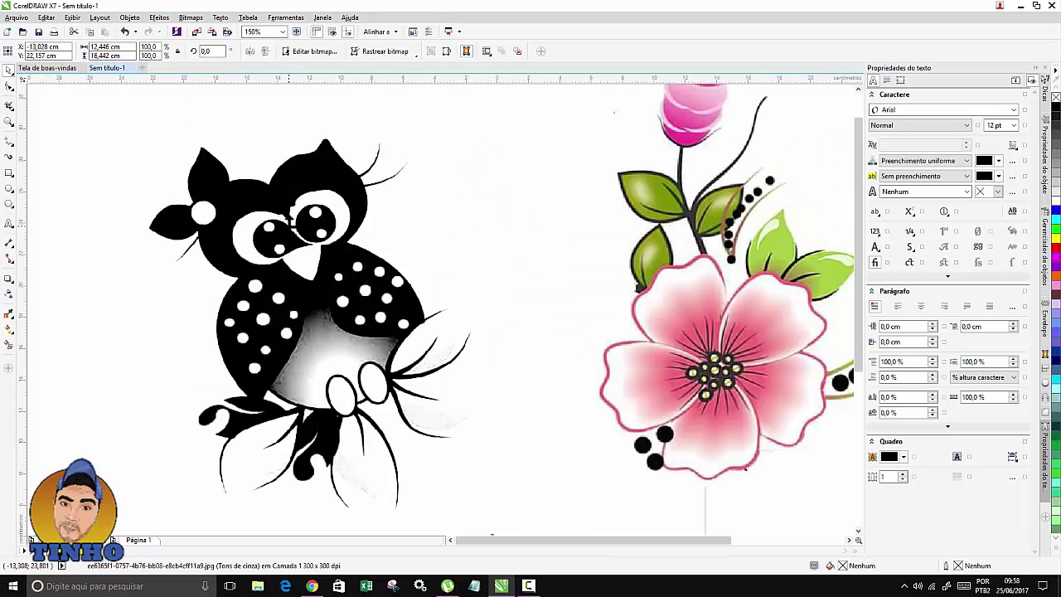
scroll(292, 220, down, 2)
scroll(286, 224, down, 2)
scroll(290, 235, up, 2)
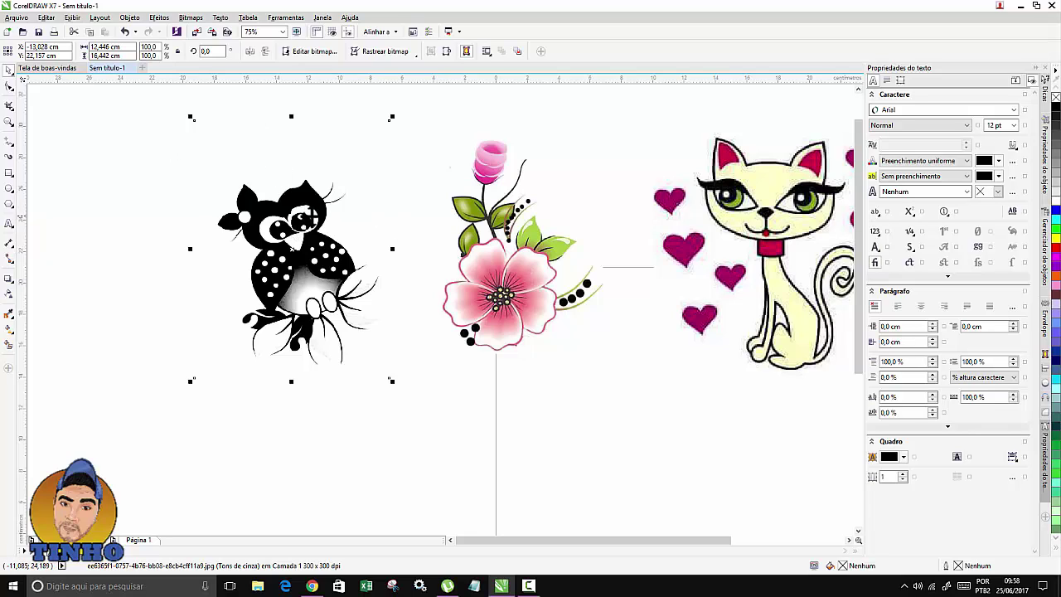
click(191, 18)
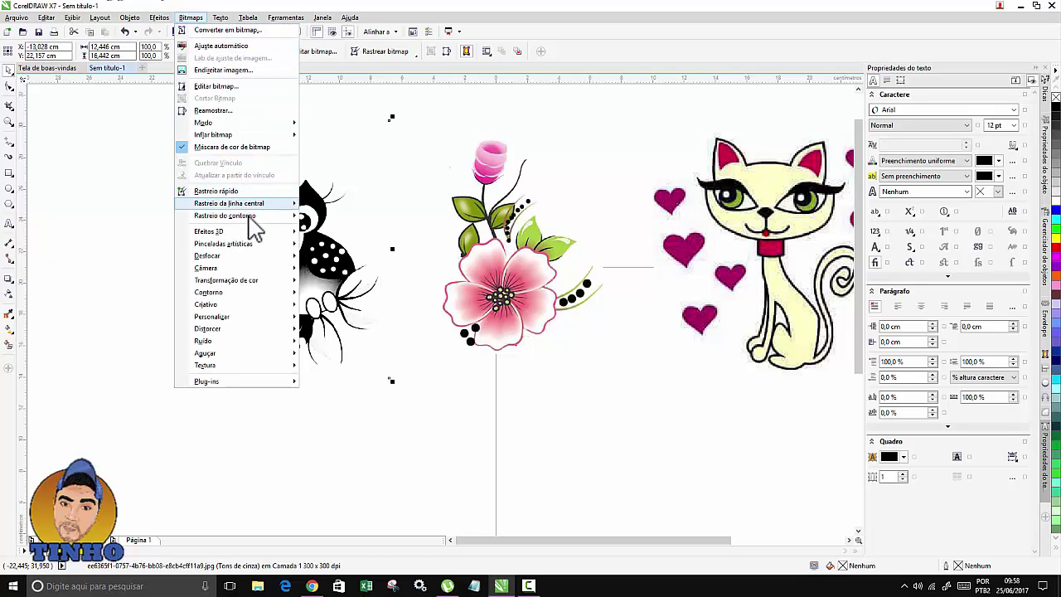
mouse_move(233, 285)
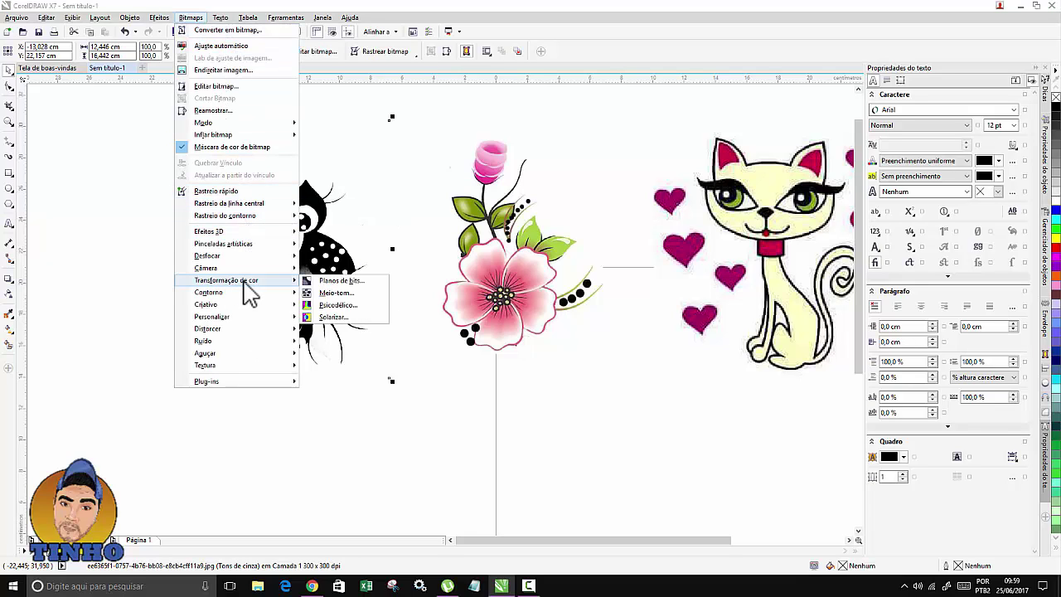
click(335, 292)
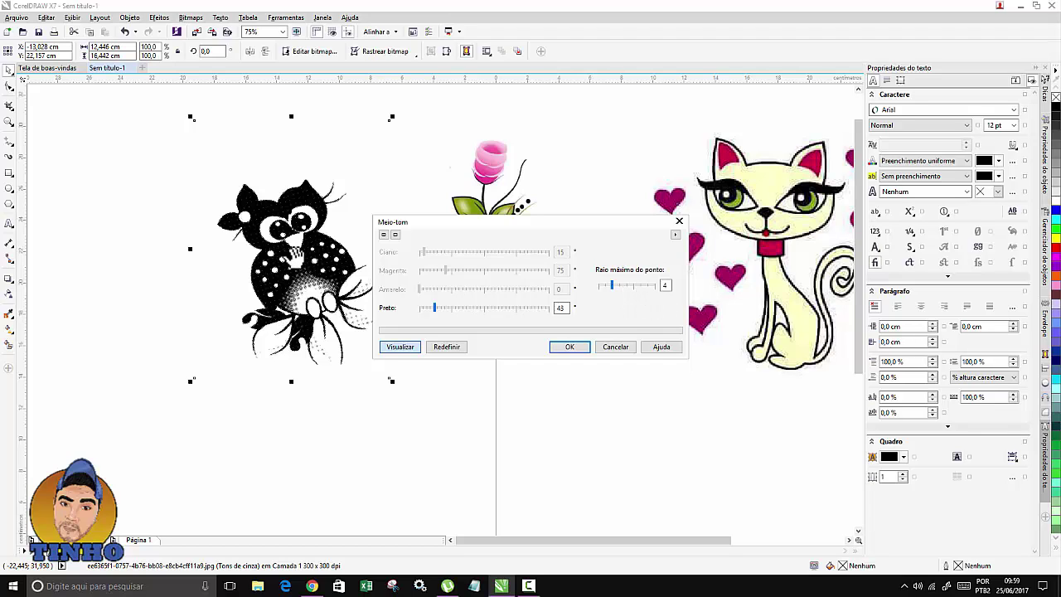
click(618, 284)
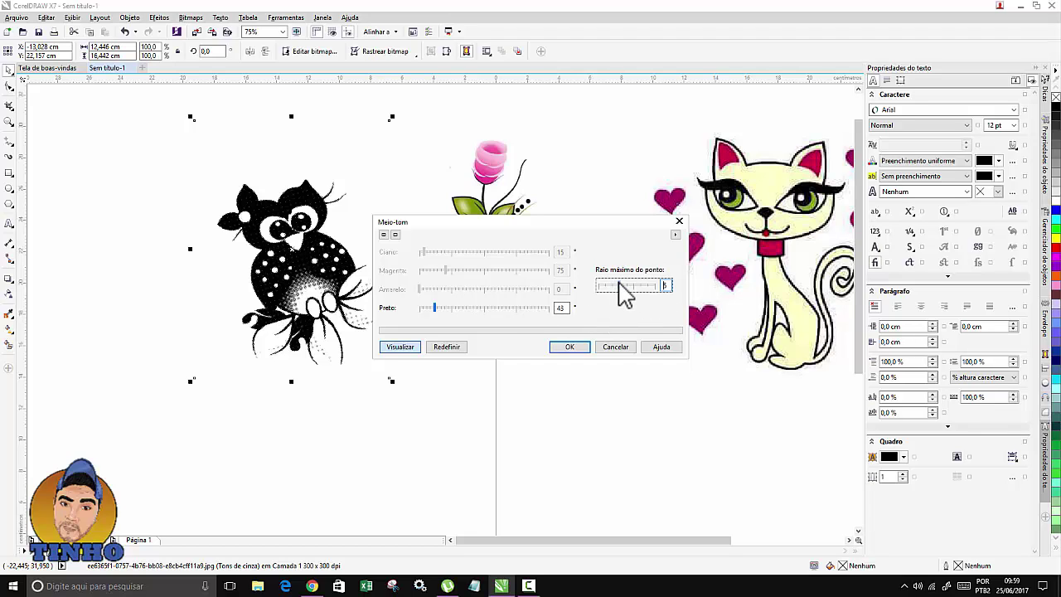
click(621, 284)
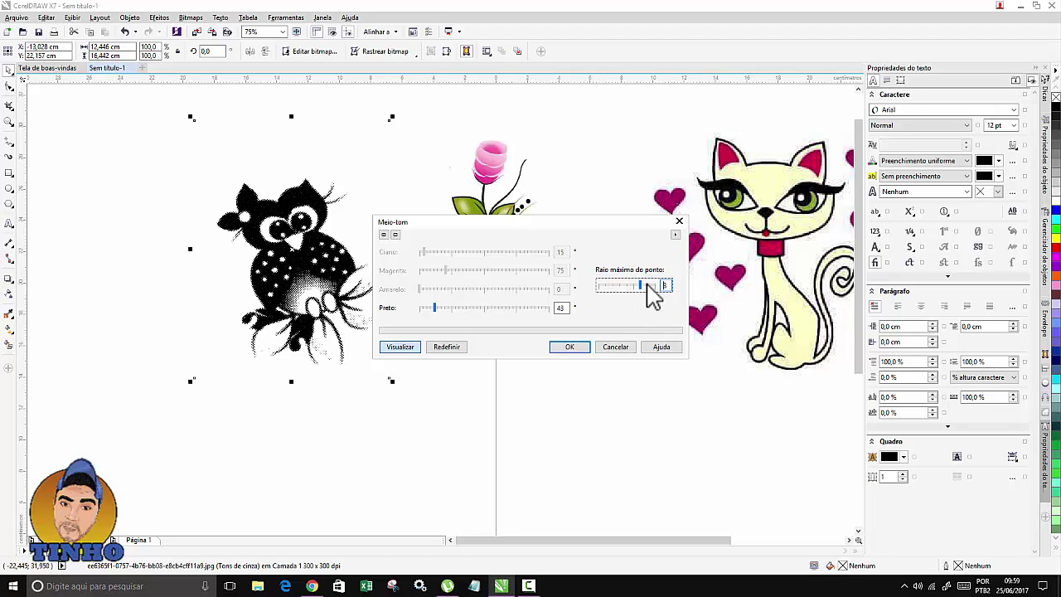
drag(653, 294, 611, 287)
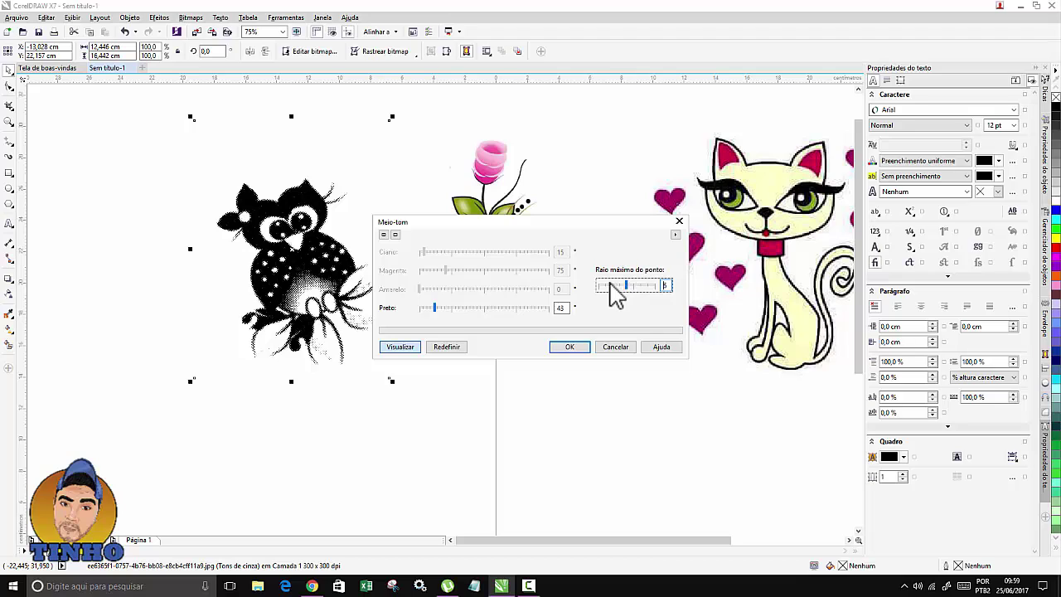
click(612, 284)
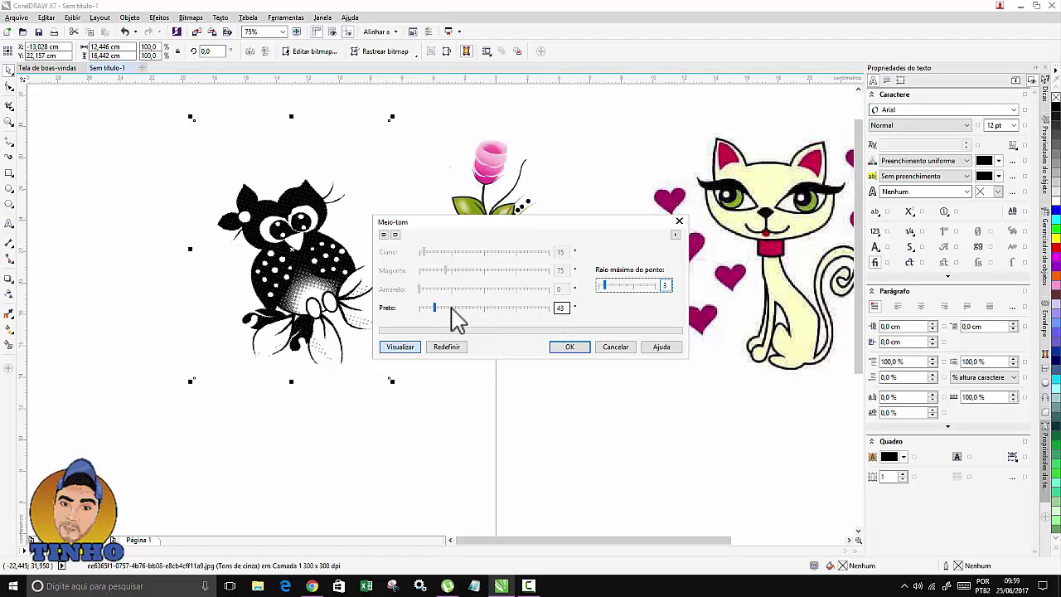
- Set the halftone's black (Preto) angle to 115° and apply the effect to the owl
click(446, 308)
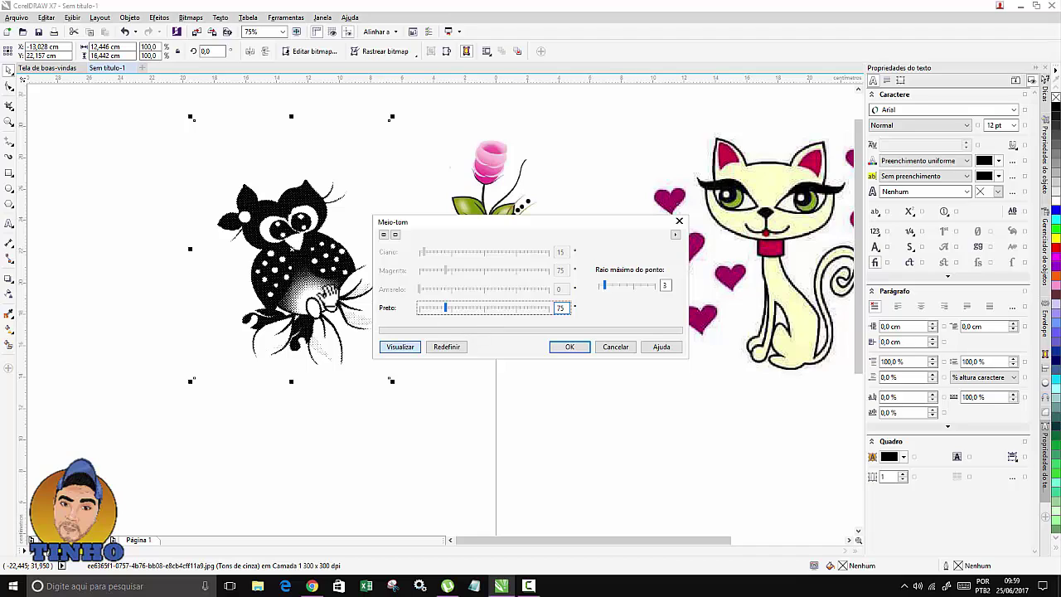
click(462, 307)
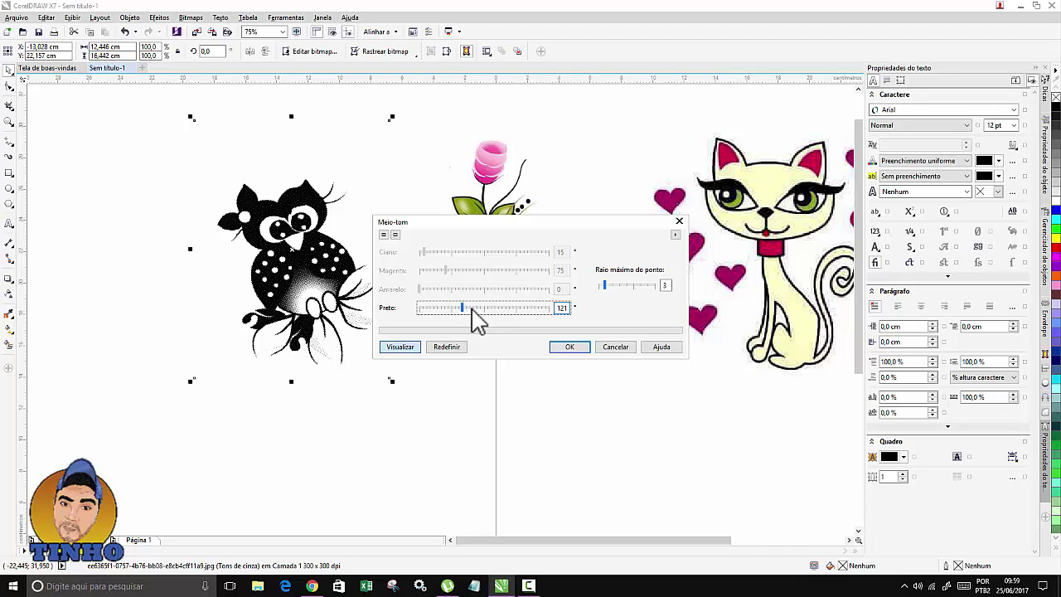
click(487, 306)
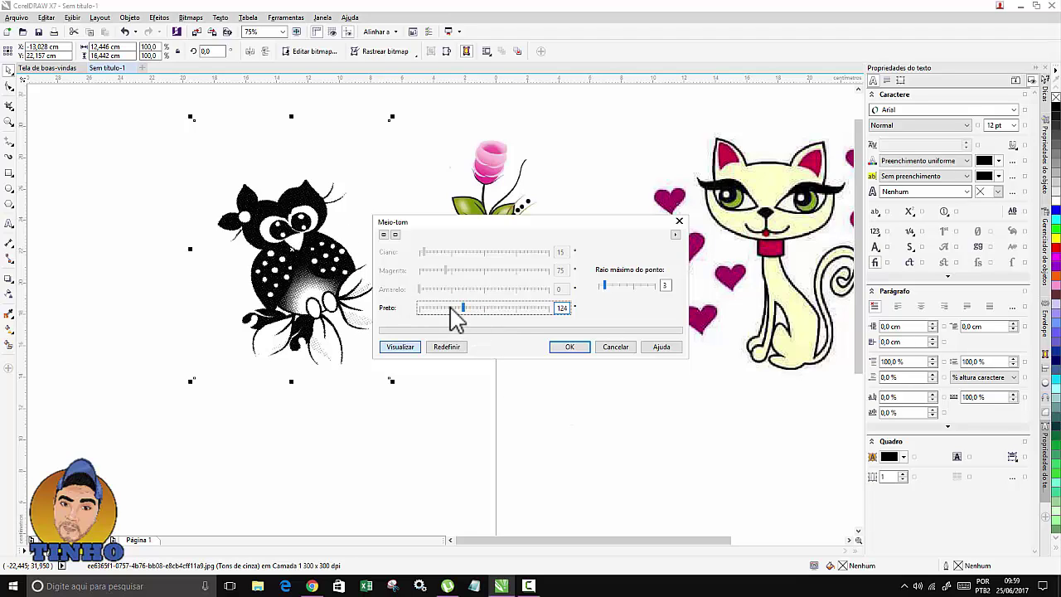
drag(461, 308, 455, 312)
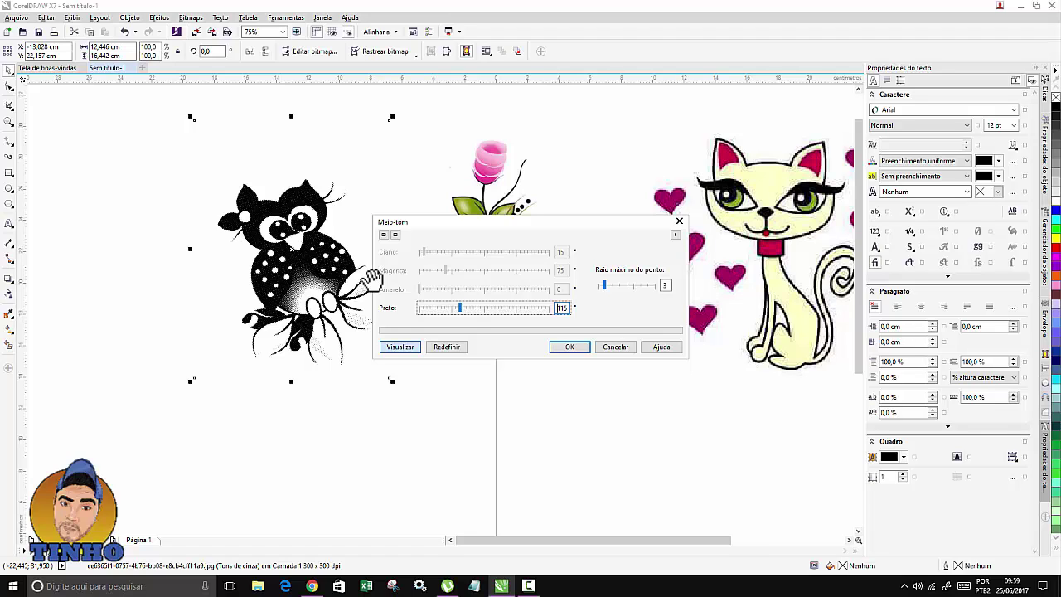
click(569, 348)
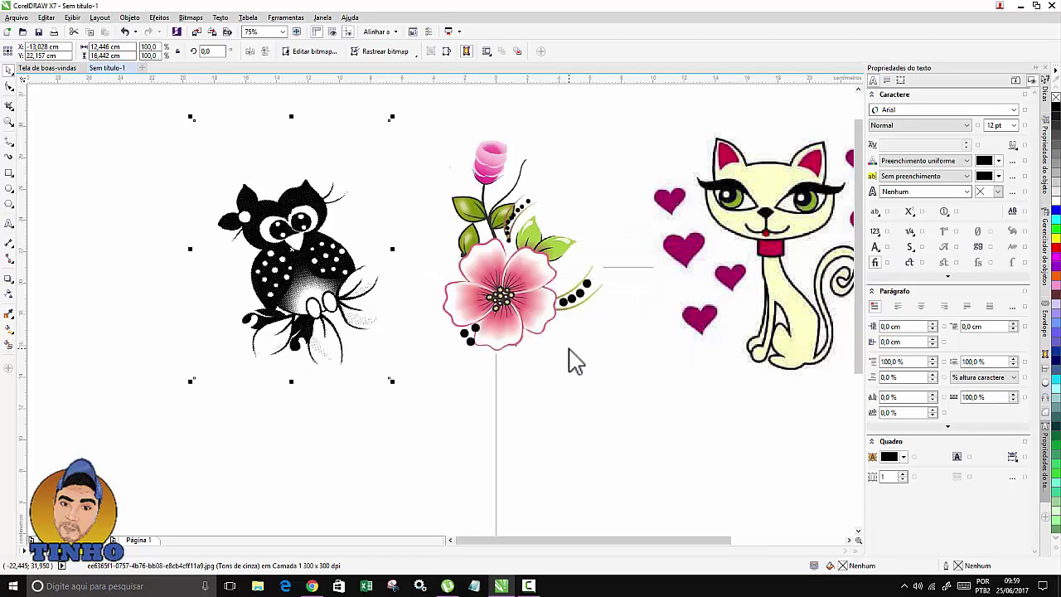
- Shift the owl about 1.7 cm toward the flower and examine its halftone dots up close
drag(296, 238, 322, 242)
scroll(324, 241, up, 4)
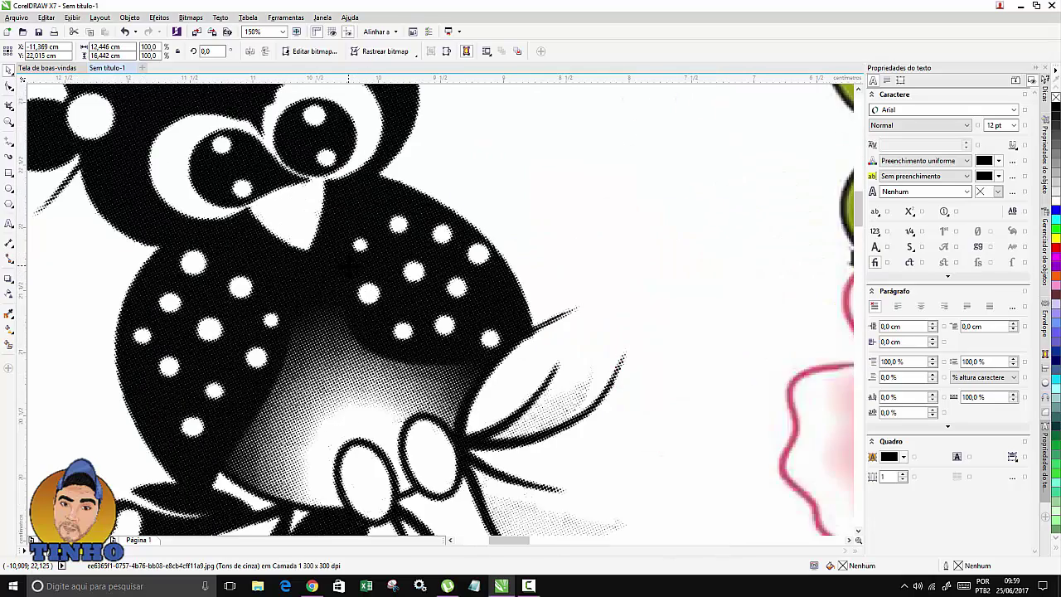
scroll(350, 261, down, 2)
scroll(362, 261, up, 1)
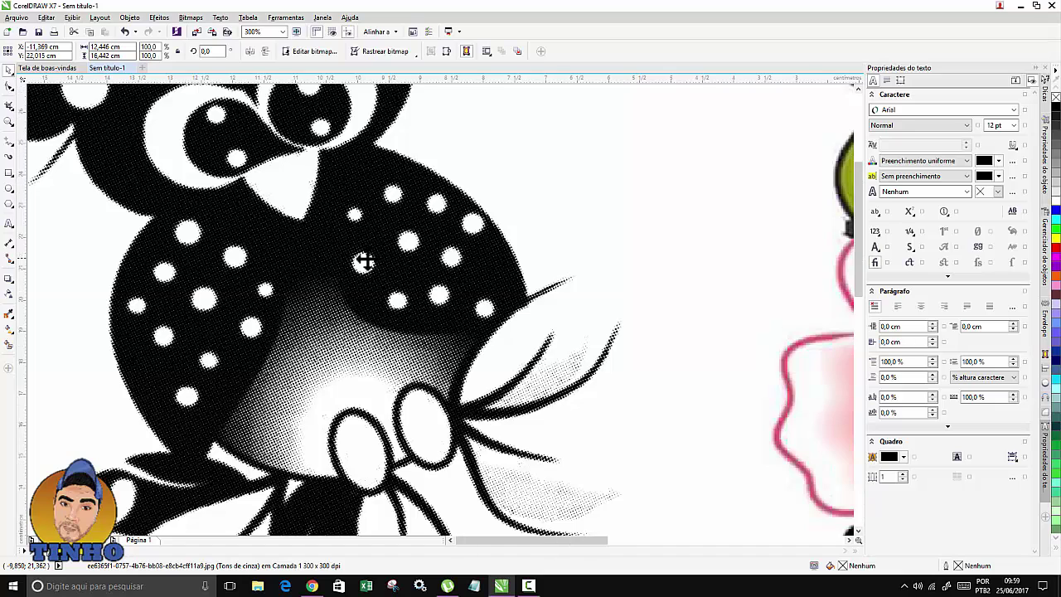
scroll(343, 244, down, 4)
scroll(343, 244, up, 4)
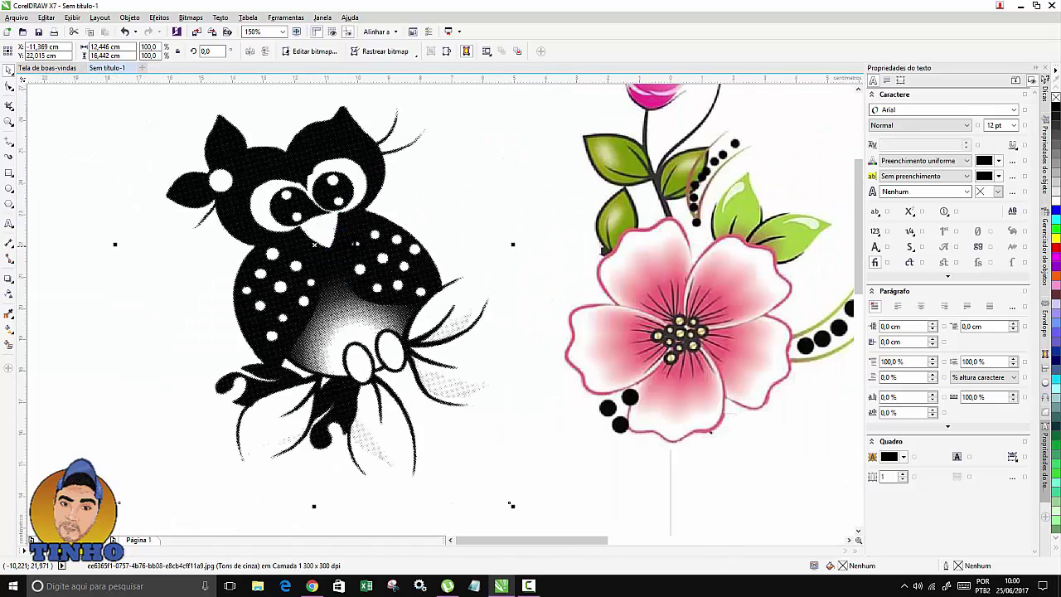
scroll(355, 244, down, 2)
drag(550, 540, 577, 521)
scroll(552, 266, down, 2)
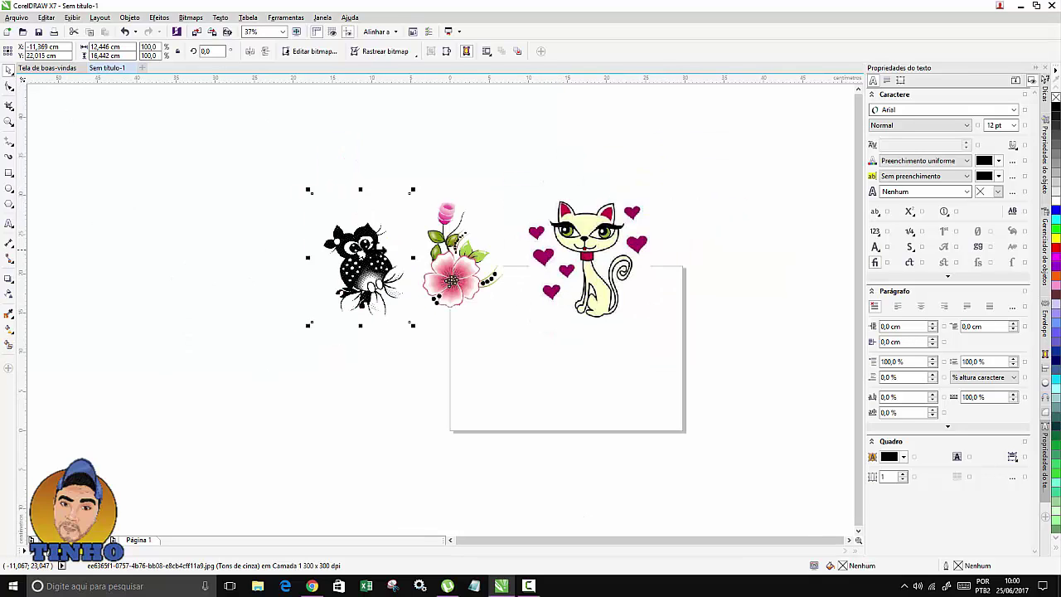
- Shift the cat bitmap slightly and start an outline trace of it with the detailed logo (Logotipo detalhado) preset
click(605, 264)
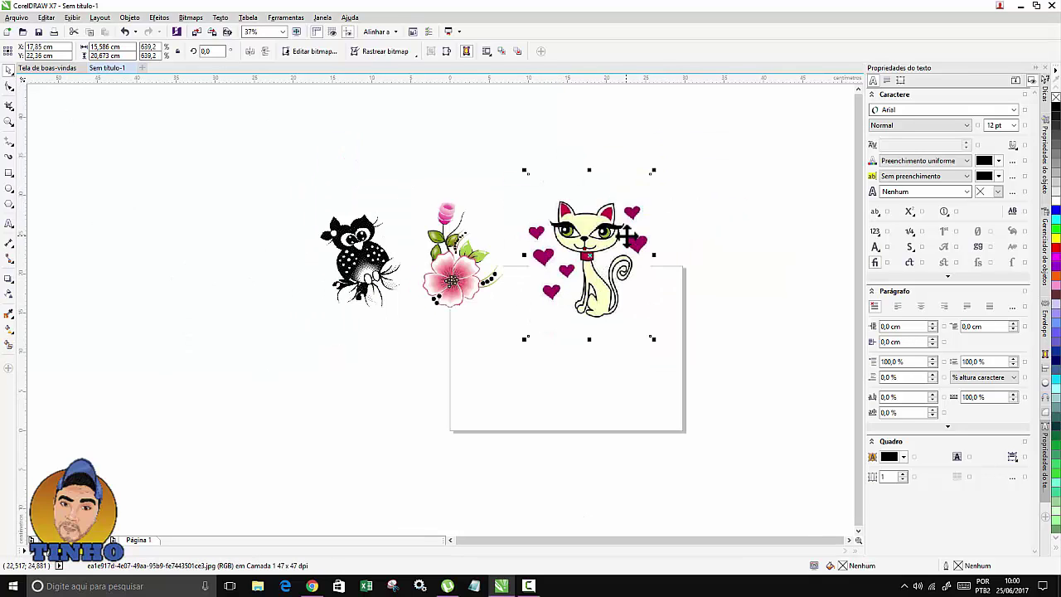
drag(604, 244, 602, 246)
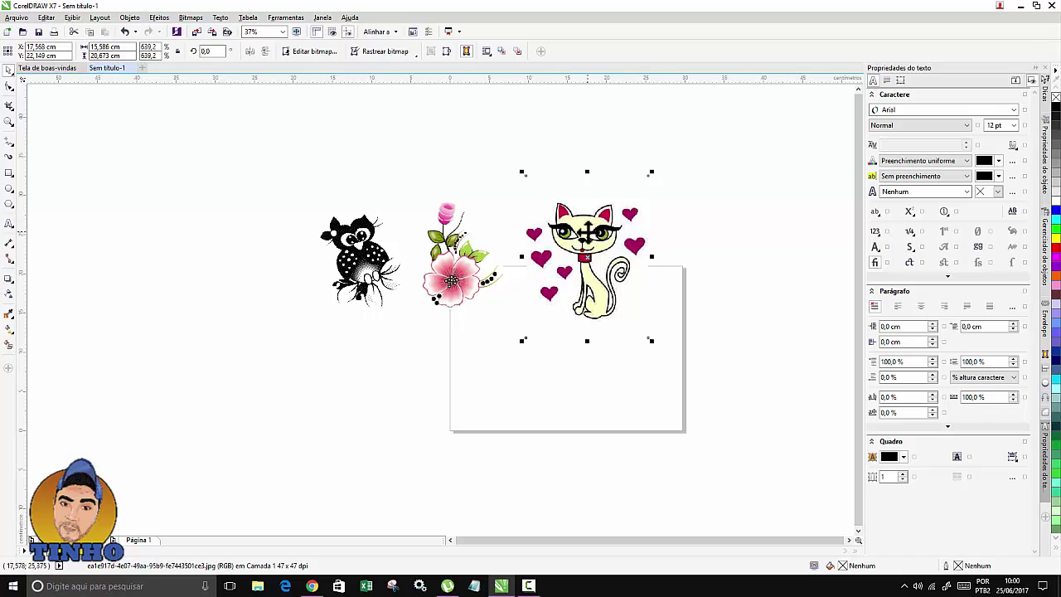
click(190, 18)
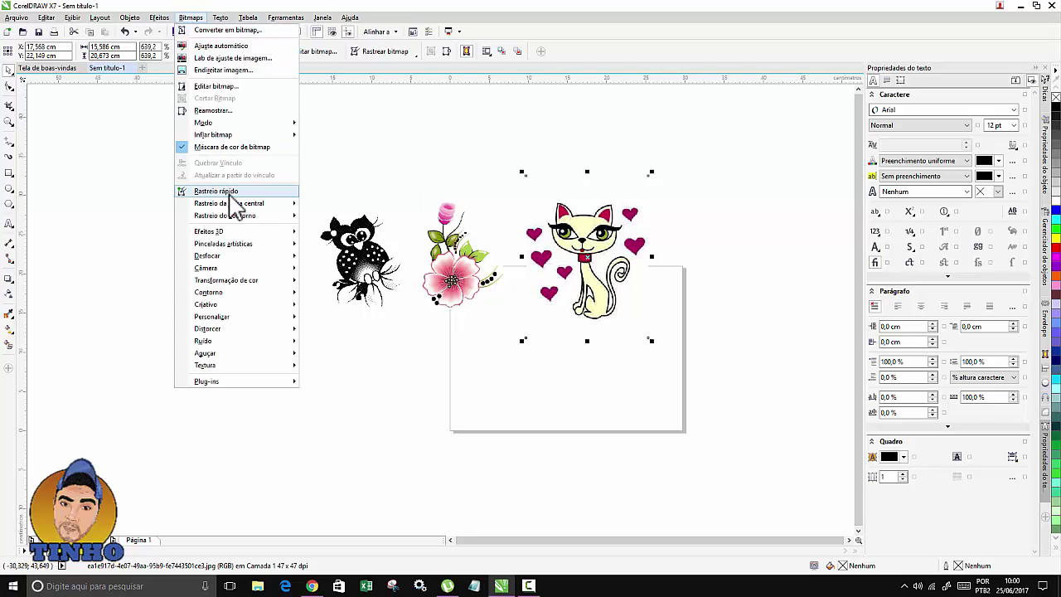
mouse_move(257, 218)
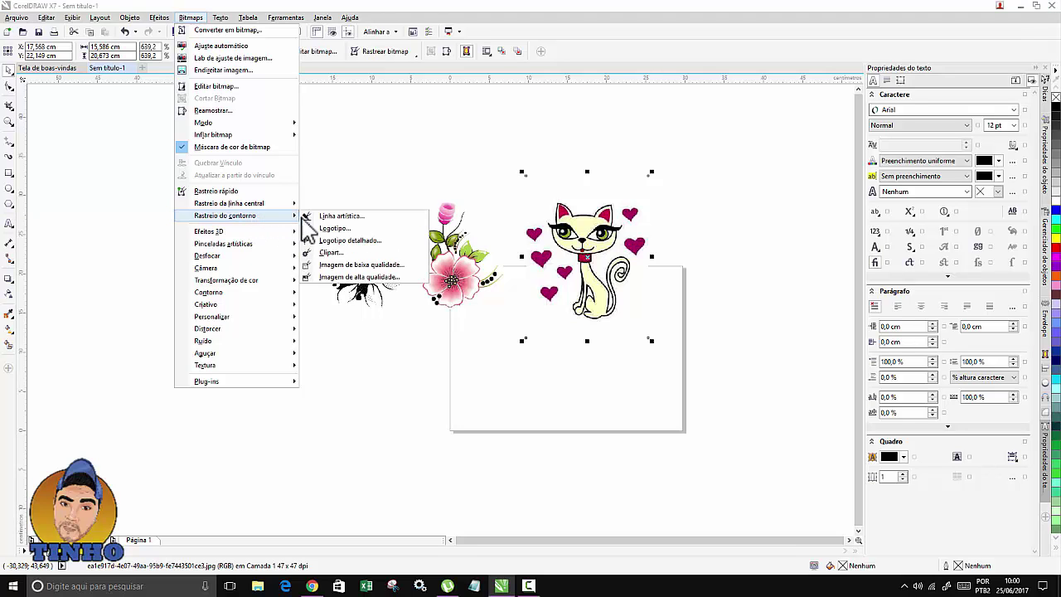
click(350, 240)
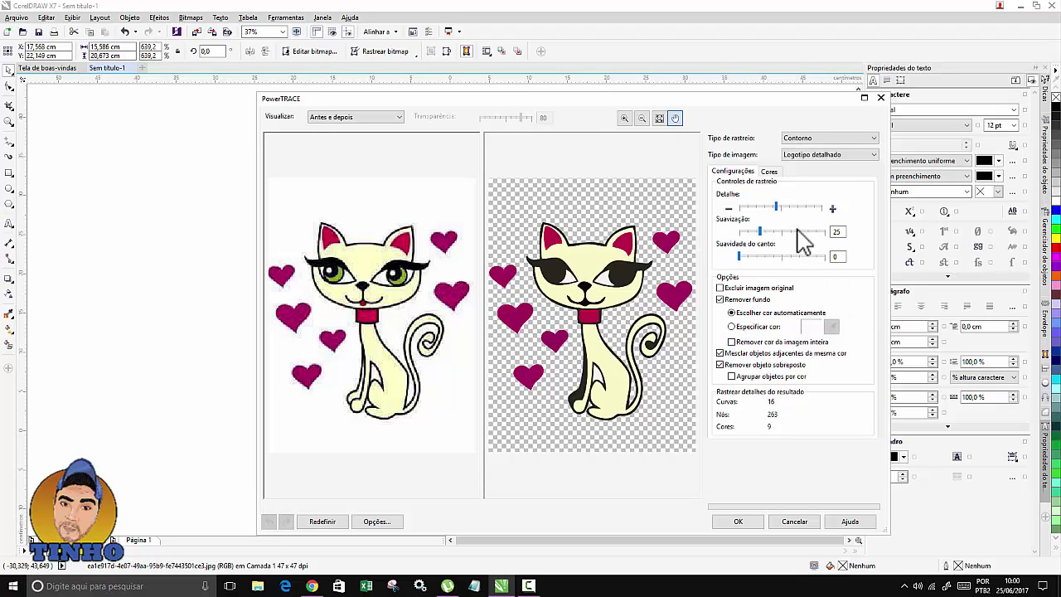
- Raise the trace detail slightly above the middle, set smoothing (Suavização) to 34 and corner smoothness to 26, and apply the trace
drag(777, 207, 788, 207)
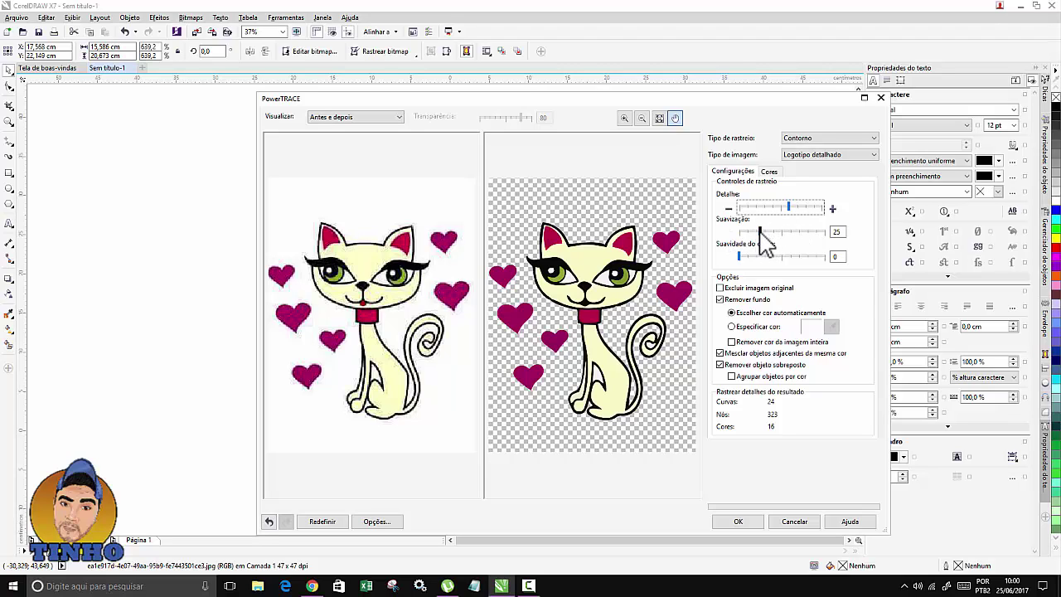
mouse_move(760, 234)
mouse_down()
mouse_move(779, 234)
mouse_move(768, 234)
mouse_up()
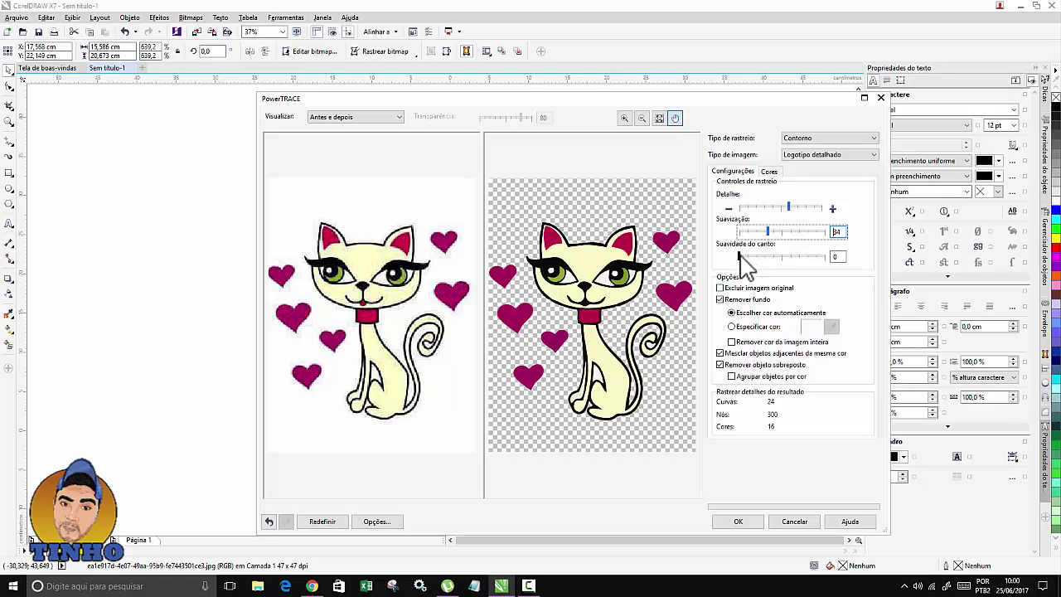
drag(747, 256, 776, 257)
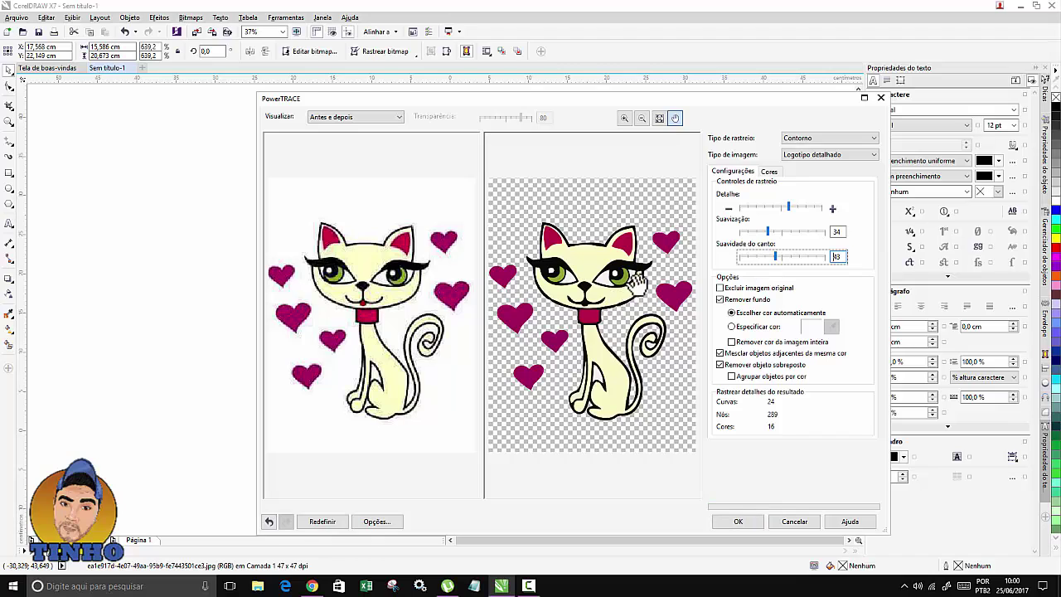
click(761, 257)
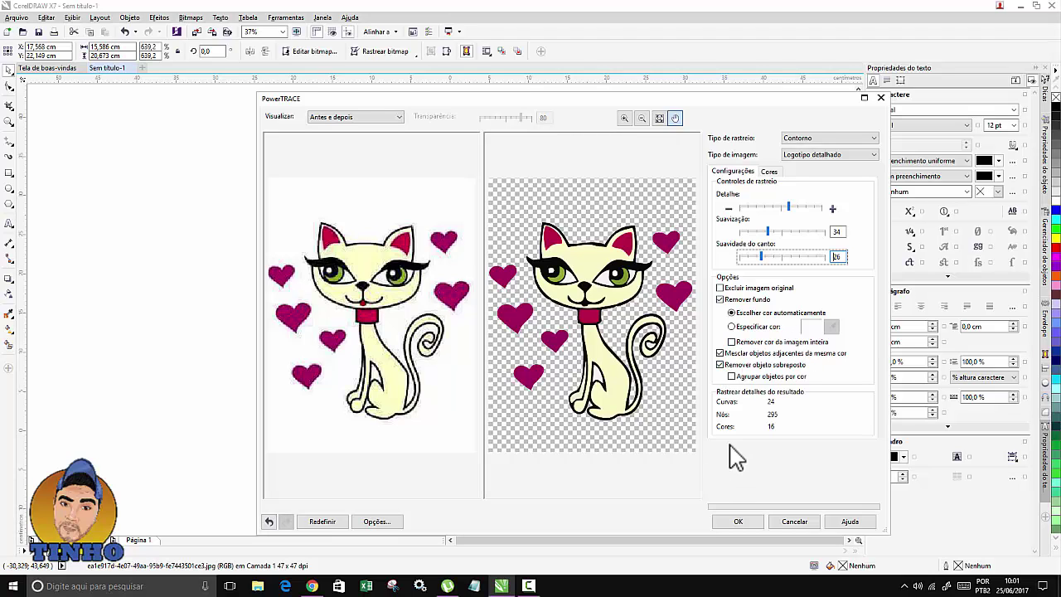
click(750, 522)
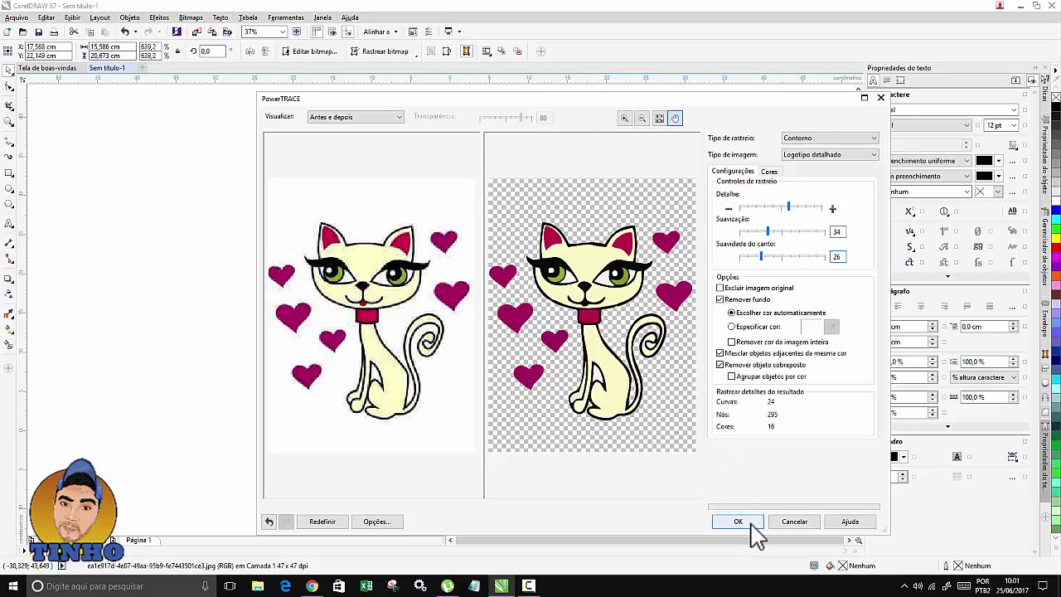
- Move the traced cat about 17 cm to the right of the original bitmap and ungroup it into separate curves
mouse_move(564, 228)
mouse_down()
mouse_move(661, 236)
mouse_move(707, 263)
mouse_move(740, 242)
mouse_up()
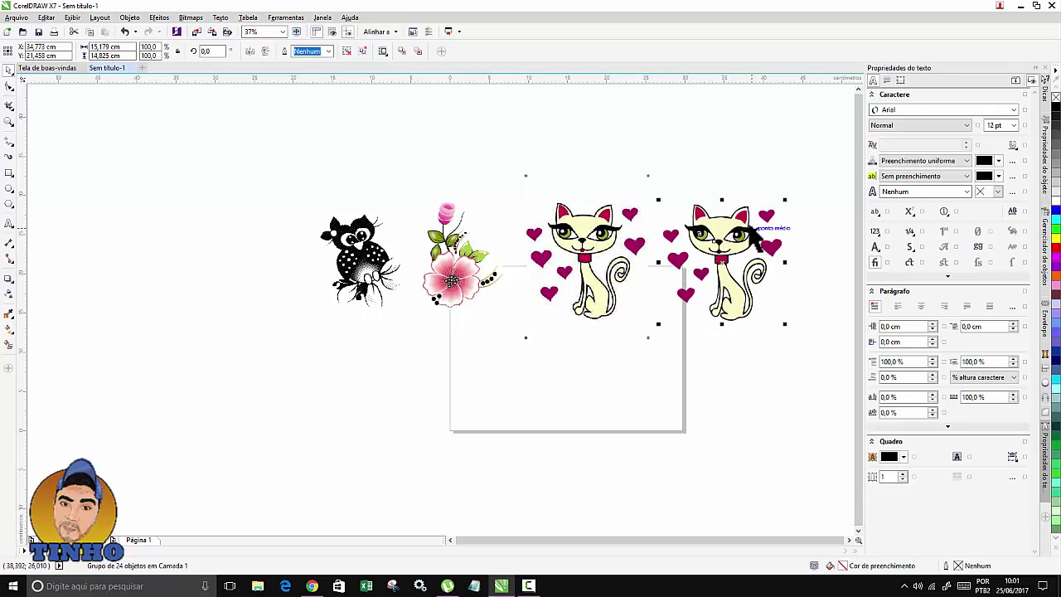
scroll(775, 239, up, 2)
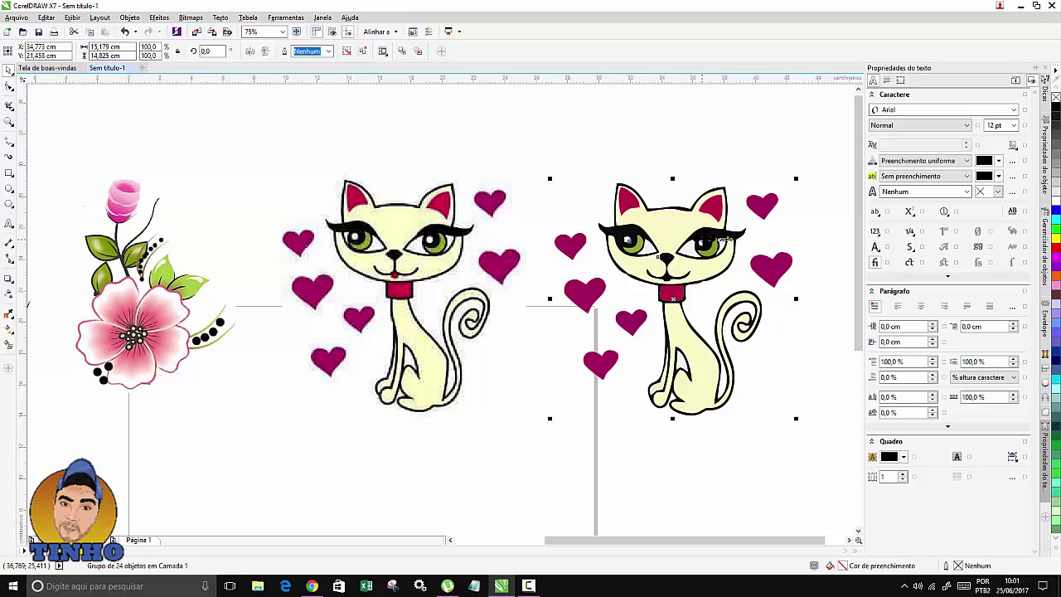
right_click(686, 237)
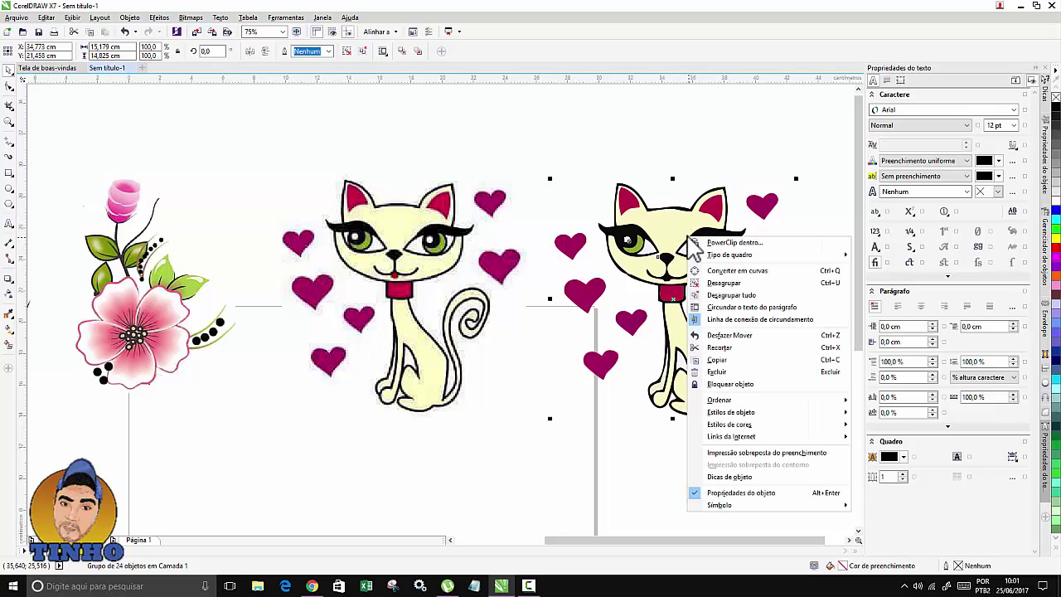
click(721, 284)
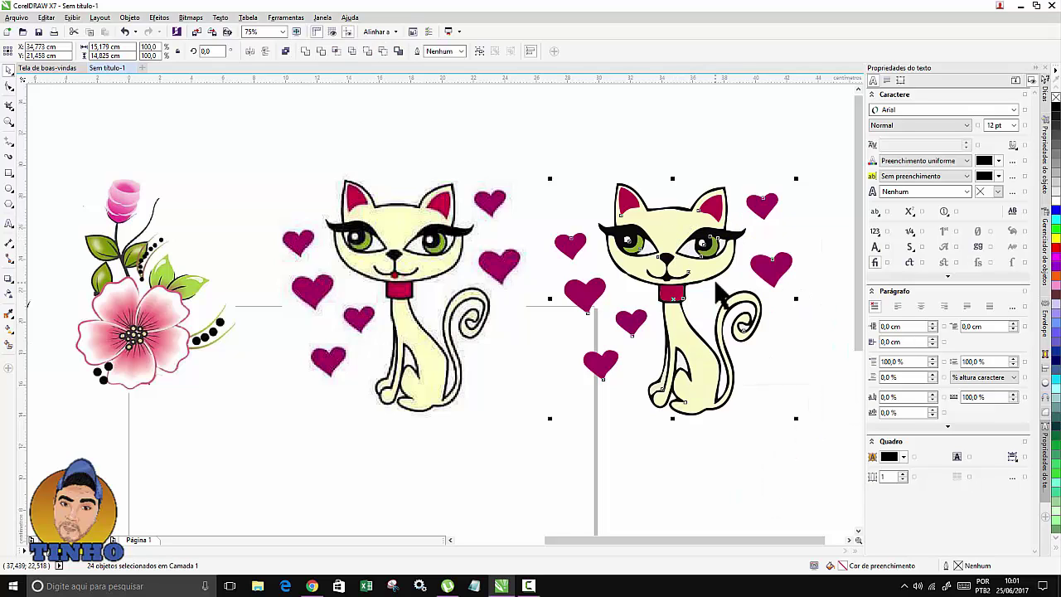
click(673, 128)
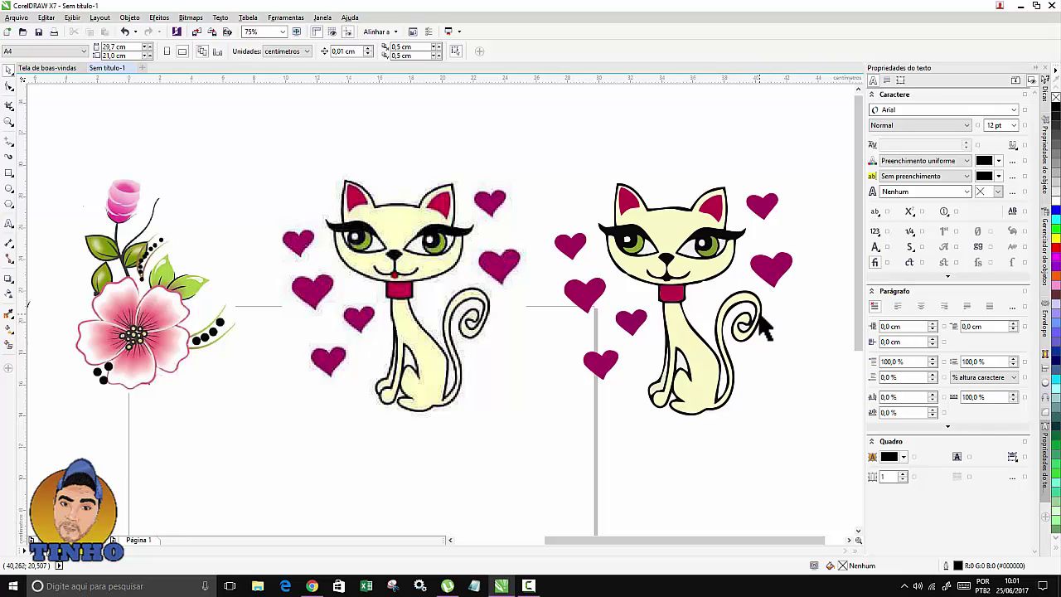
click(681, 365)
key(Escape)
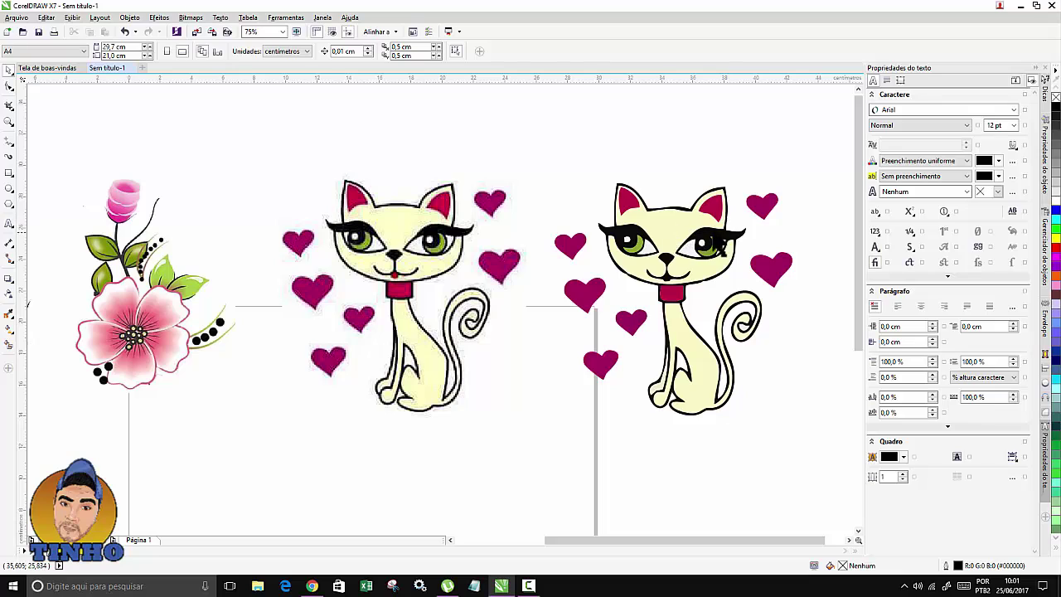
- Fill the traced cat's cream face and body and both green irises with white
click(700, 242)
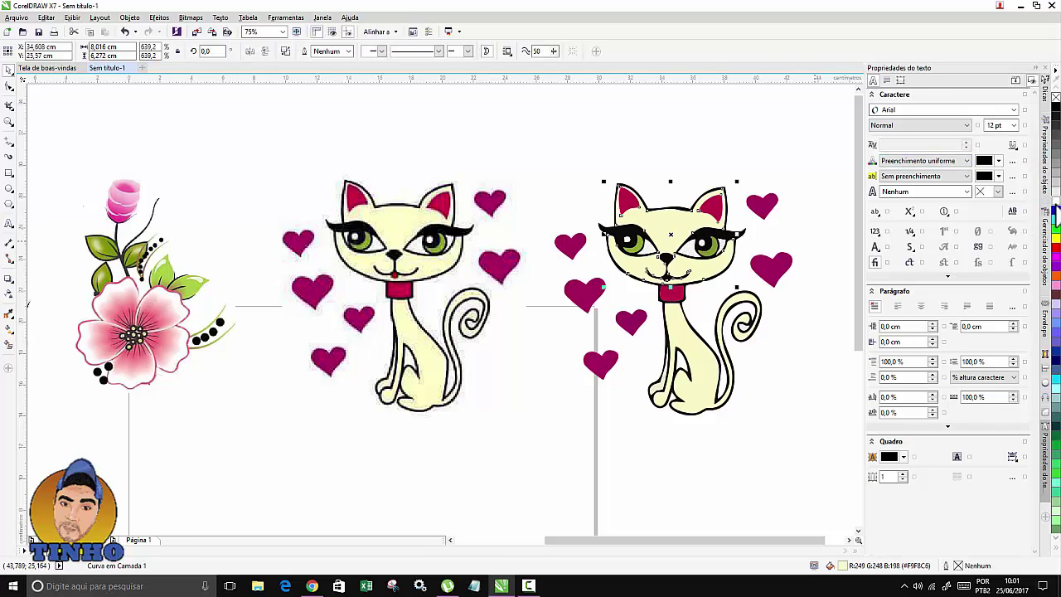
click(1056, 218)
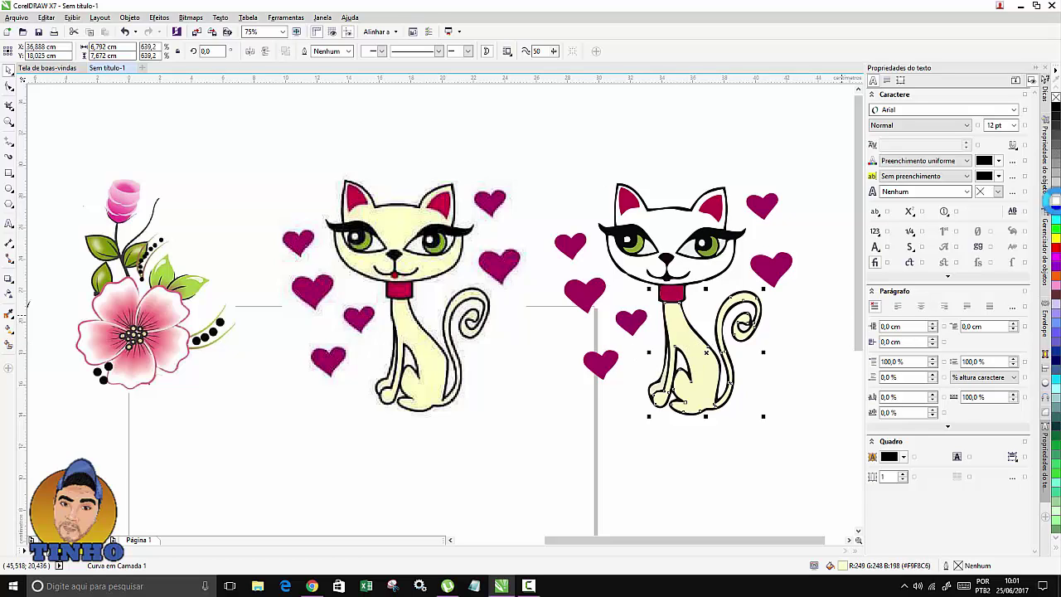
click(1053, 201)
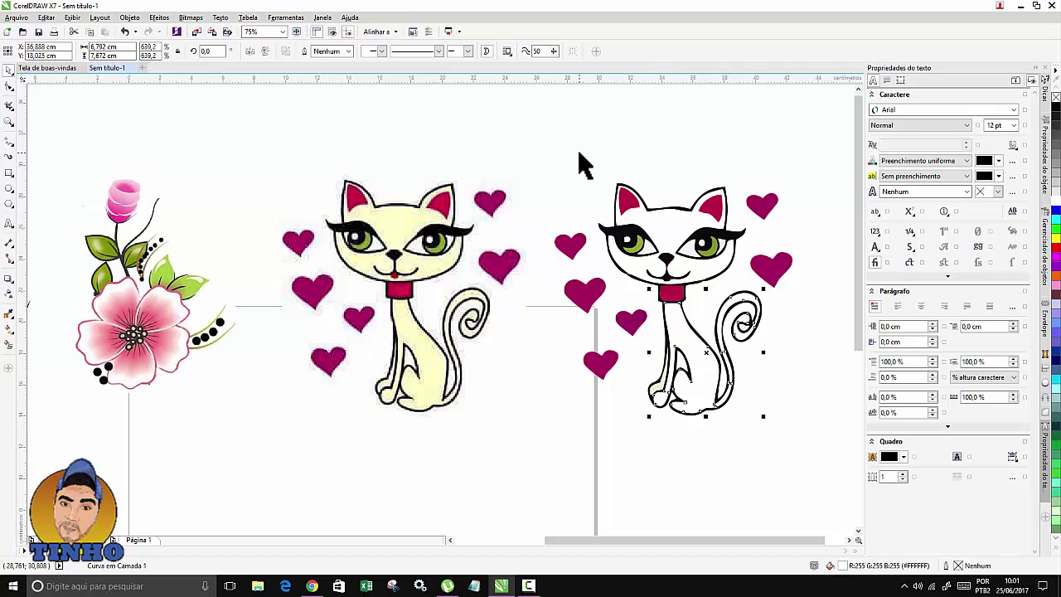
click(705, 244)
ctrl+click(705, 244)
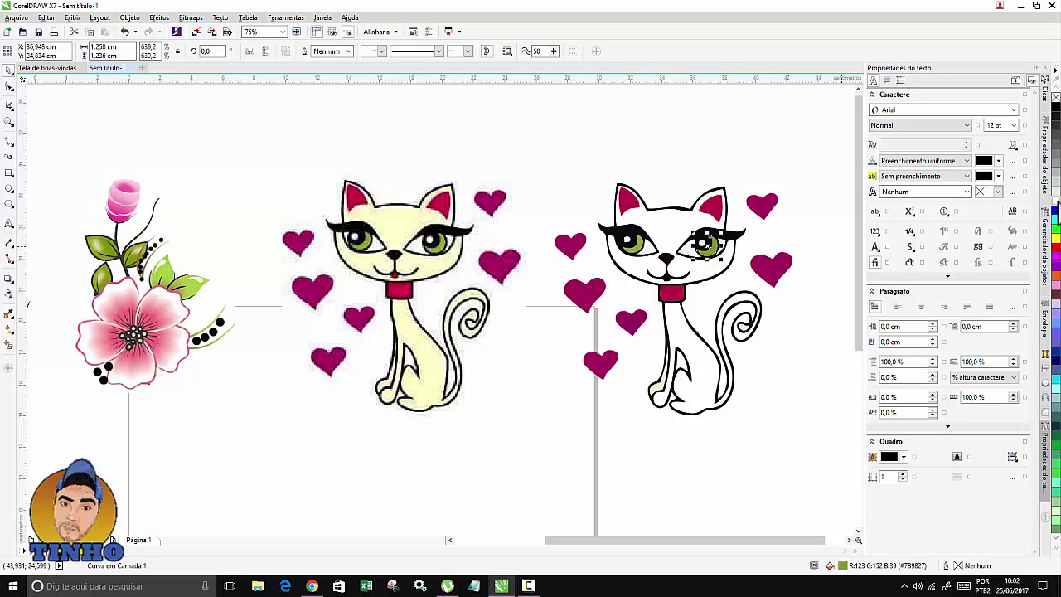
click(1055, 204)
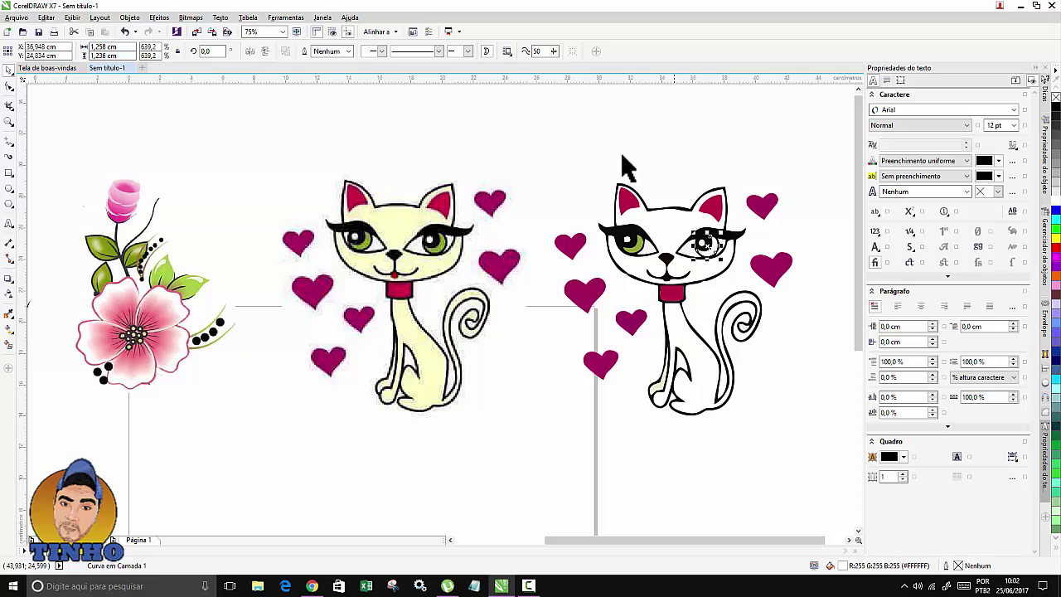
ctrl+click(636, 244)
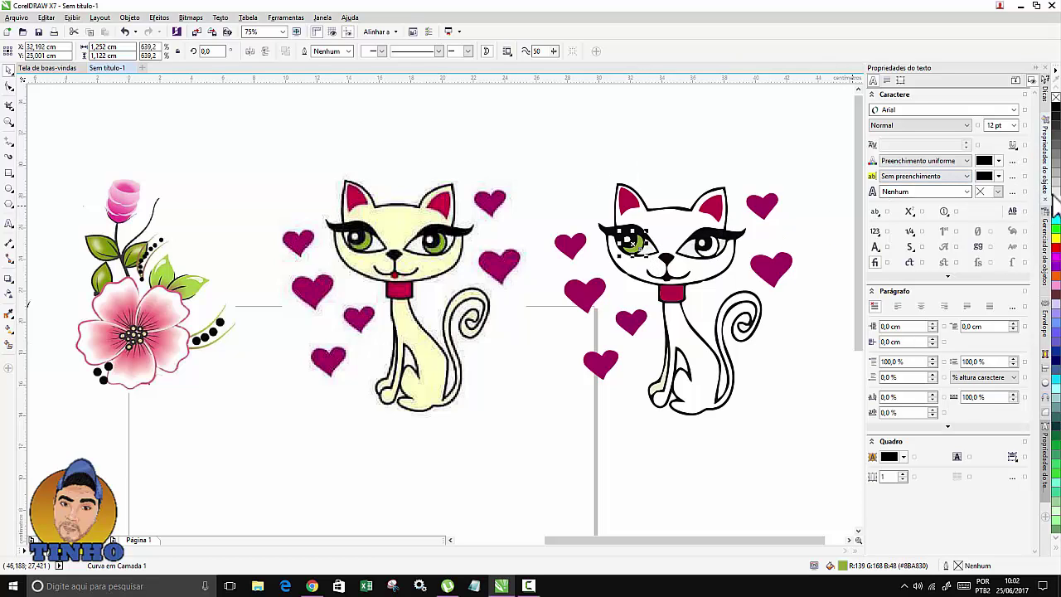
- Fill both inner ears of the traced cat with black and its collar with near-black #1A1A1A
ctrl+click(710, 207)
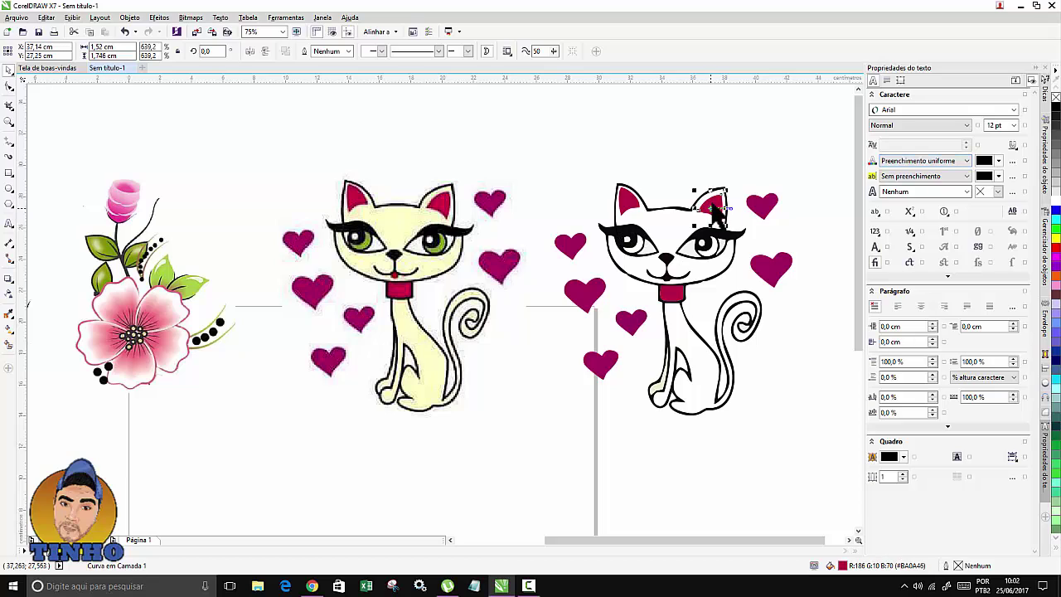
click(1057, 107)
click(627, 198)
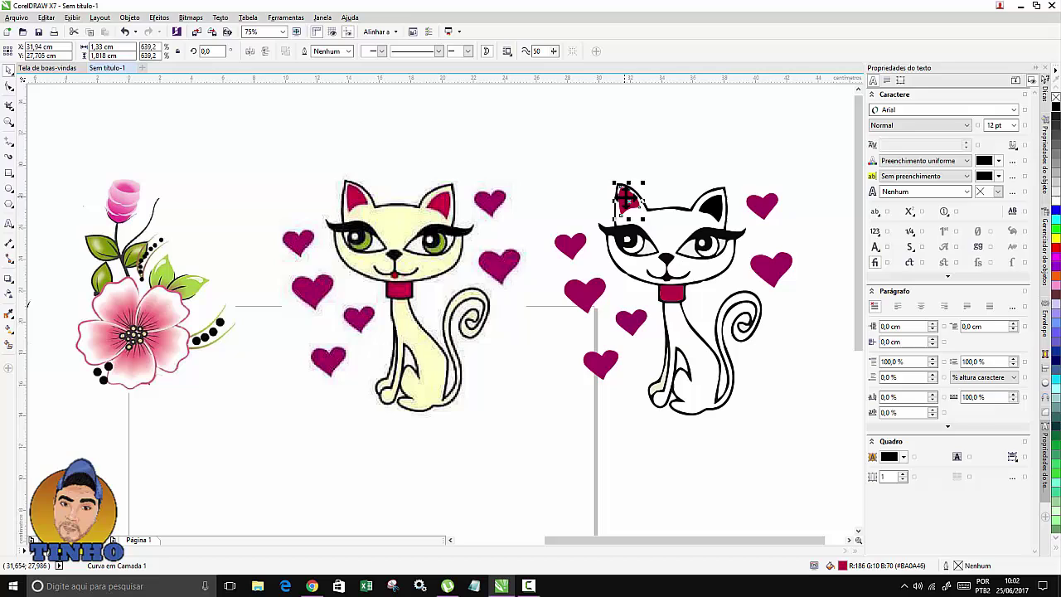
click(1056, 106)
click(673, 295)
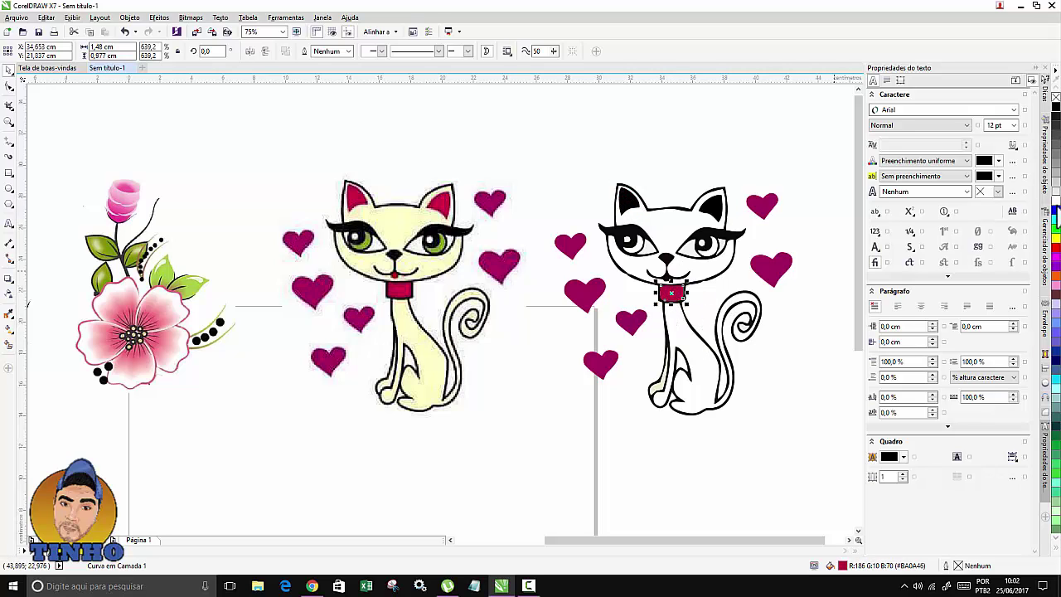
click(1056, 114)
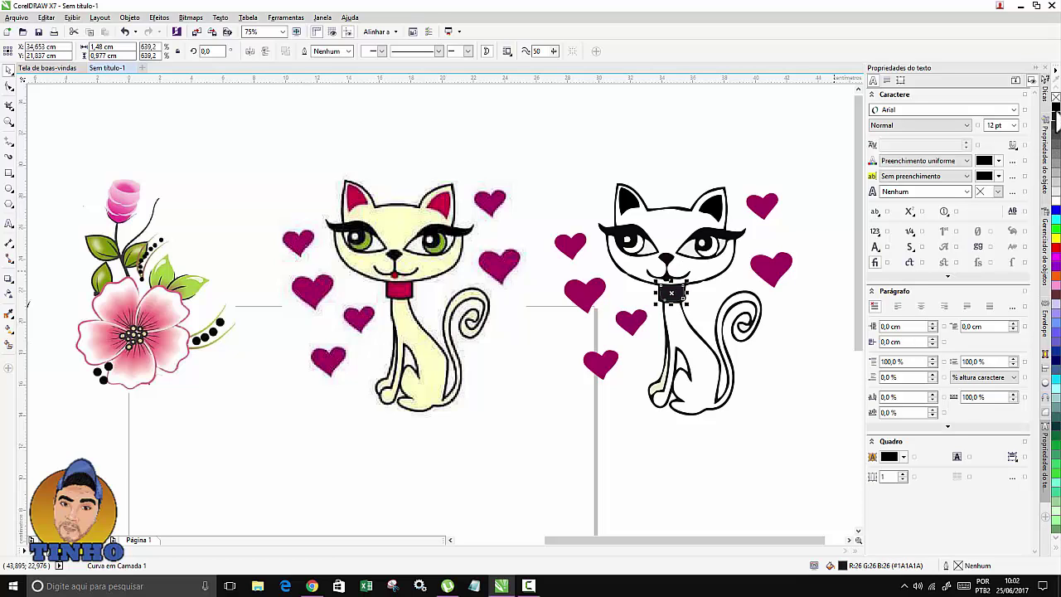
- Fill all the hearts around the traced cat with black
click(571, 259)
click(571, 256)
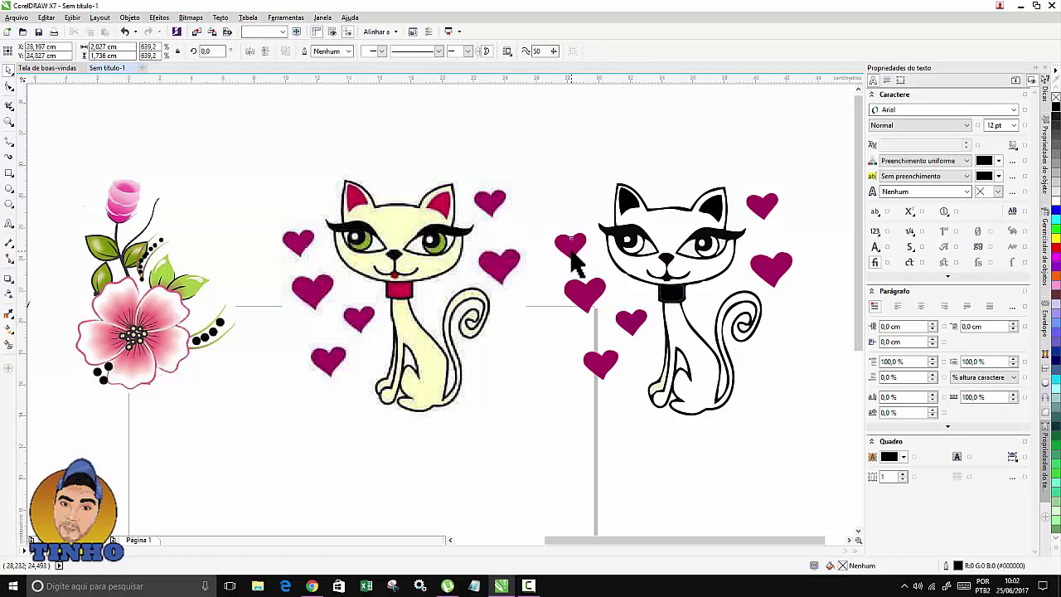
click(1057, 112)
click(601, 294)
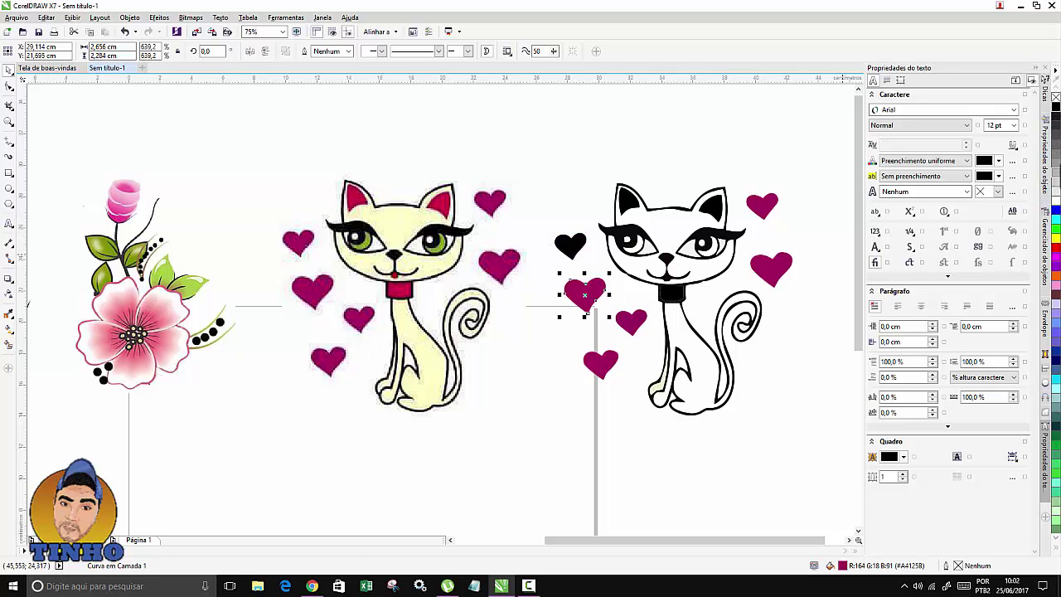
drag(585, 294, 596, 371)
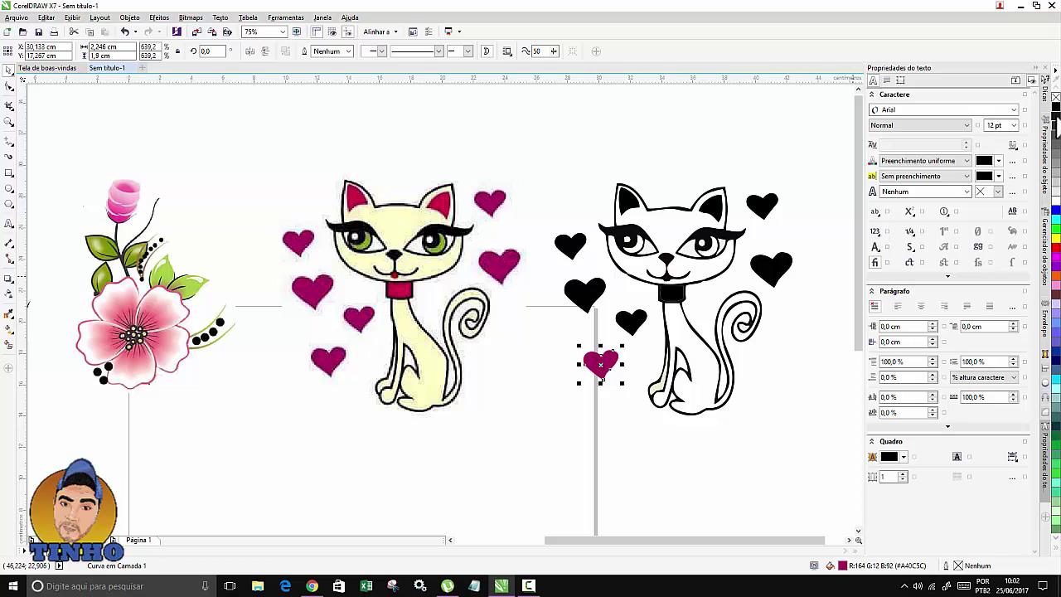
key(shift+Page_Down)
key(Escape)
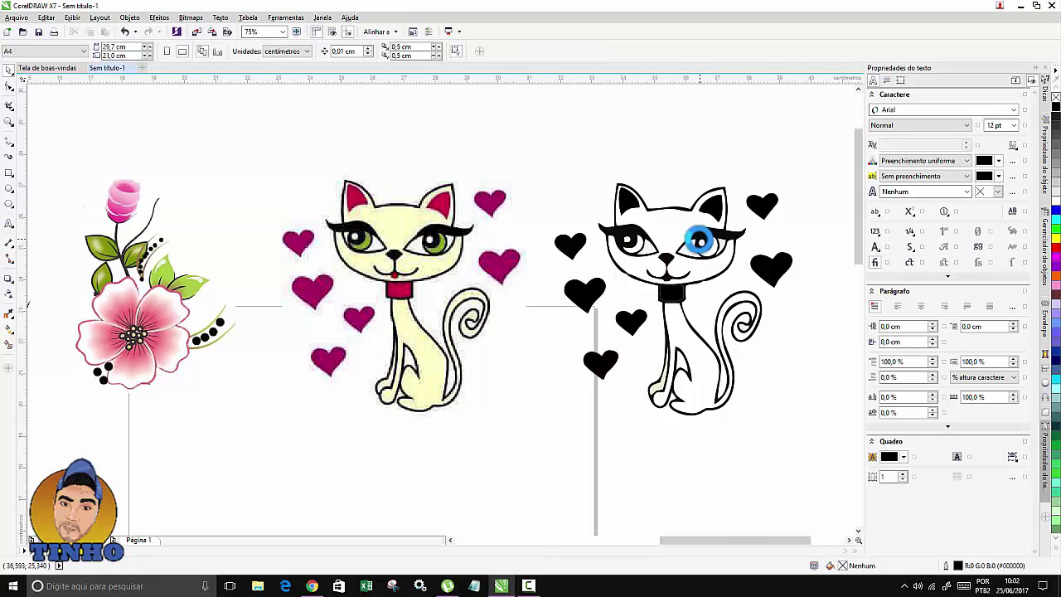
- Fill the remaining cream area in the traced cat's front leg and paw with white
scroll(701, 242, up, 1)
scroll(609, 447, down, 1)
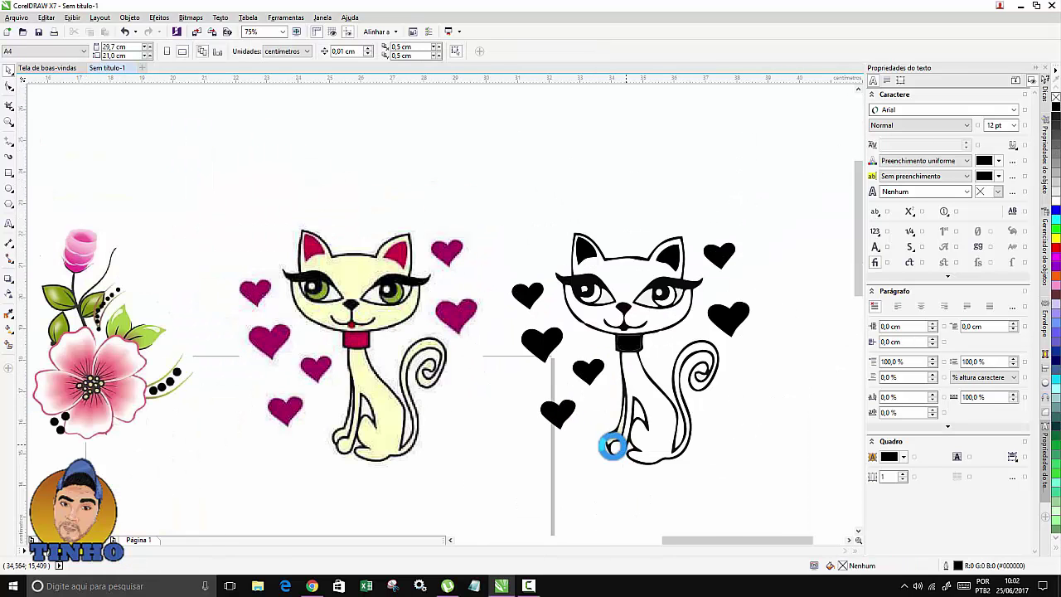
scroll(611, 442, up, 2)
scroll(615, 452, up, 1)
click(614, 412)
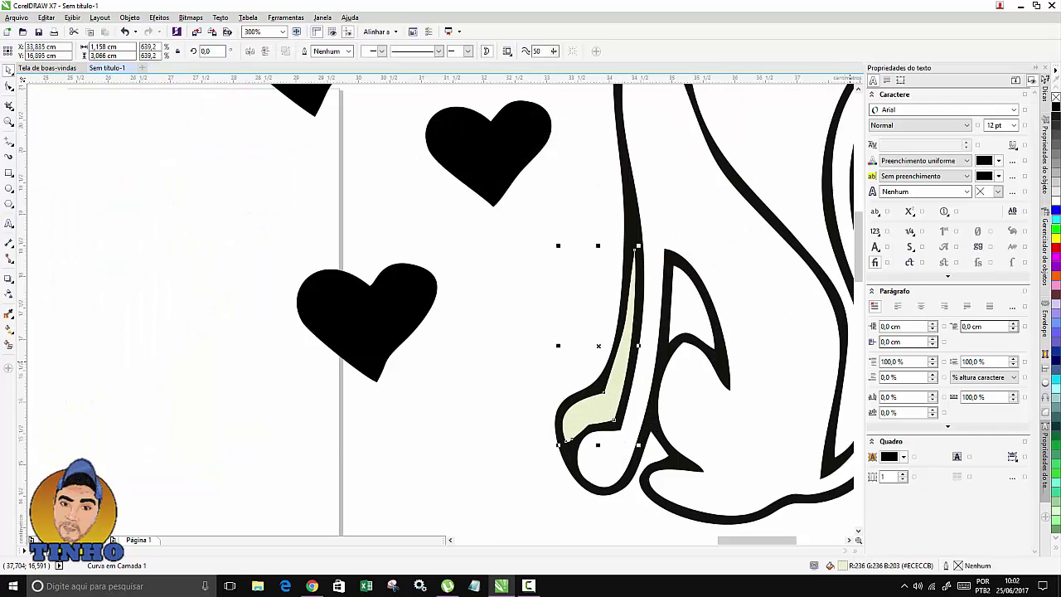
click(1055, 200)
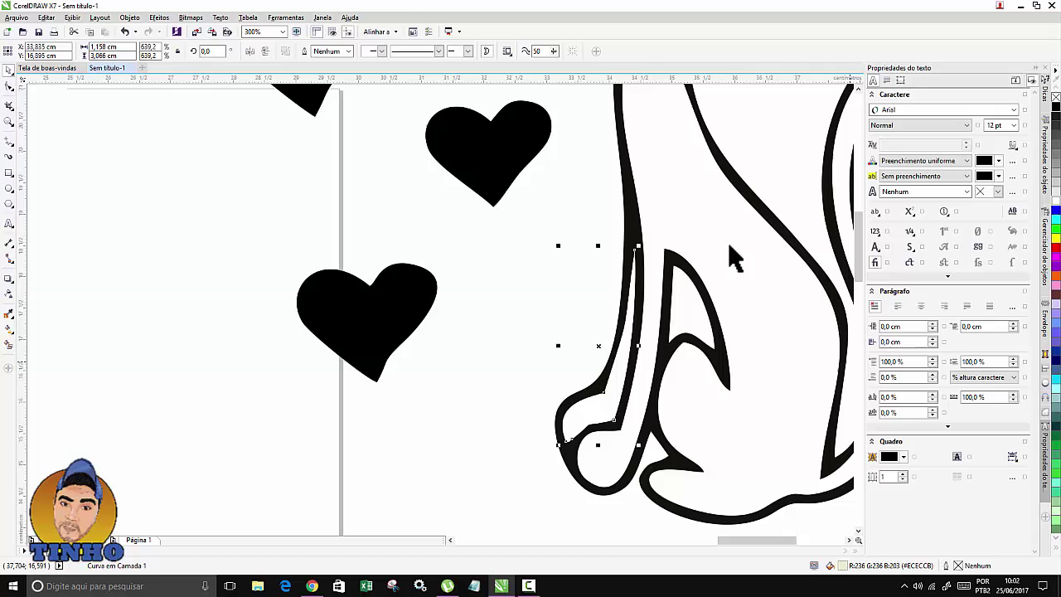
click(547, 320)
- Fill the traced cat's dark body and tail outline with pure black
scroll(781, 540, right, 3)
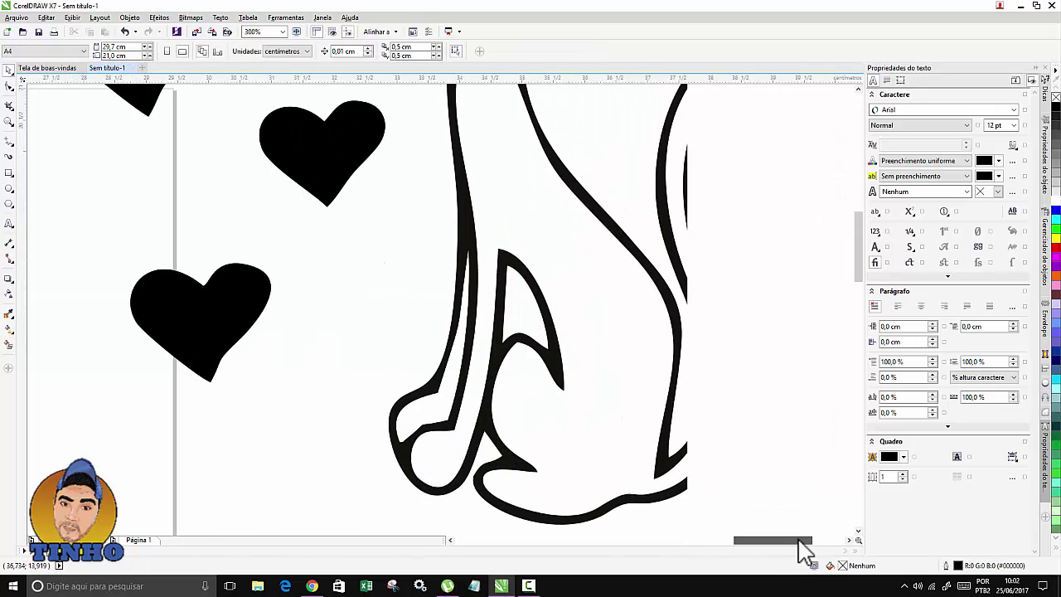
click(700, 404)
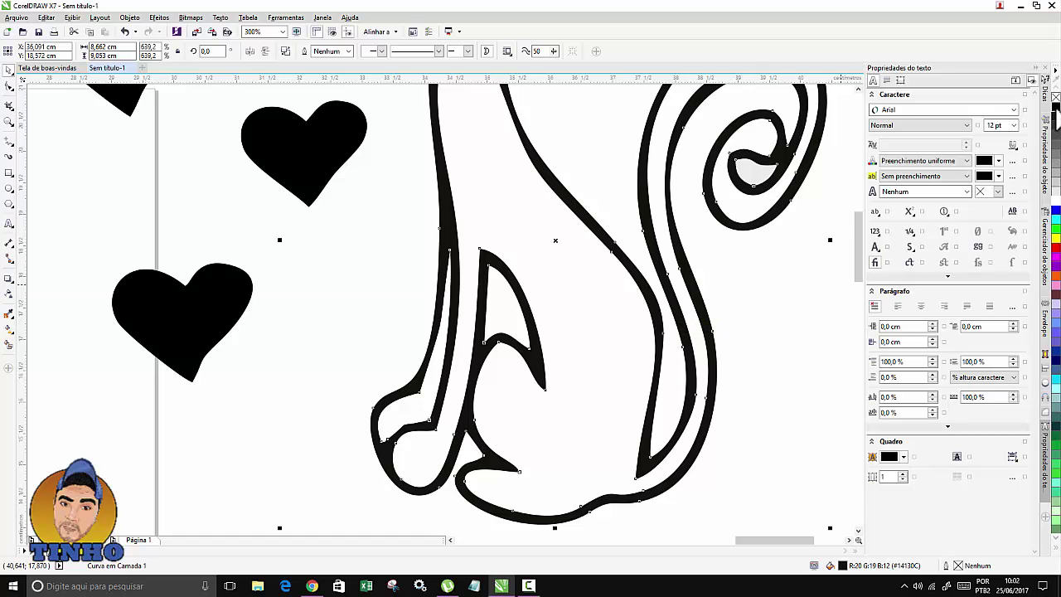
scroll(613, 254, down, 4)
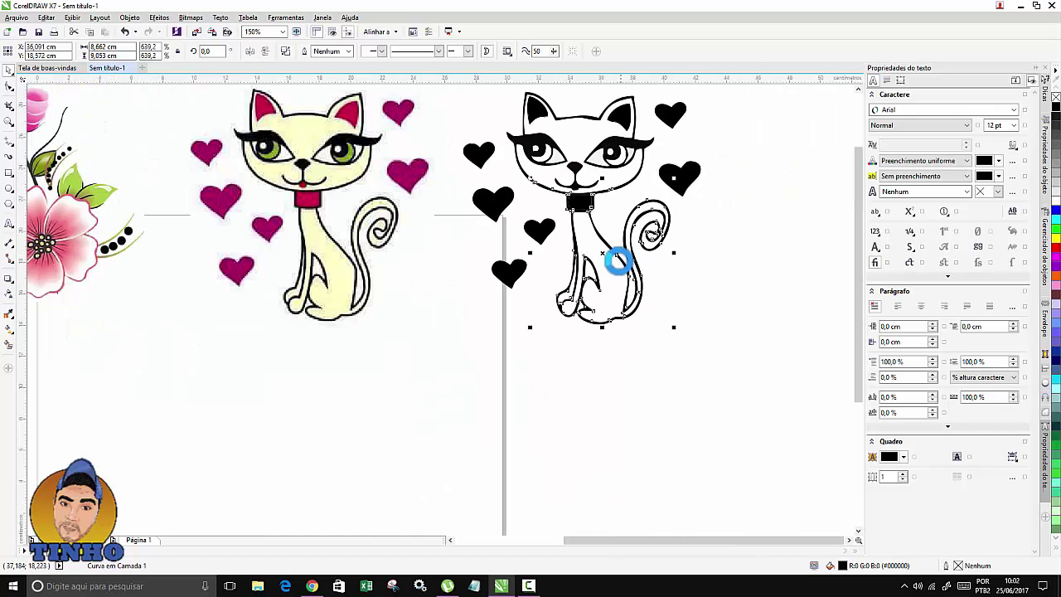
drag(858, 311, 863, 258)
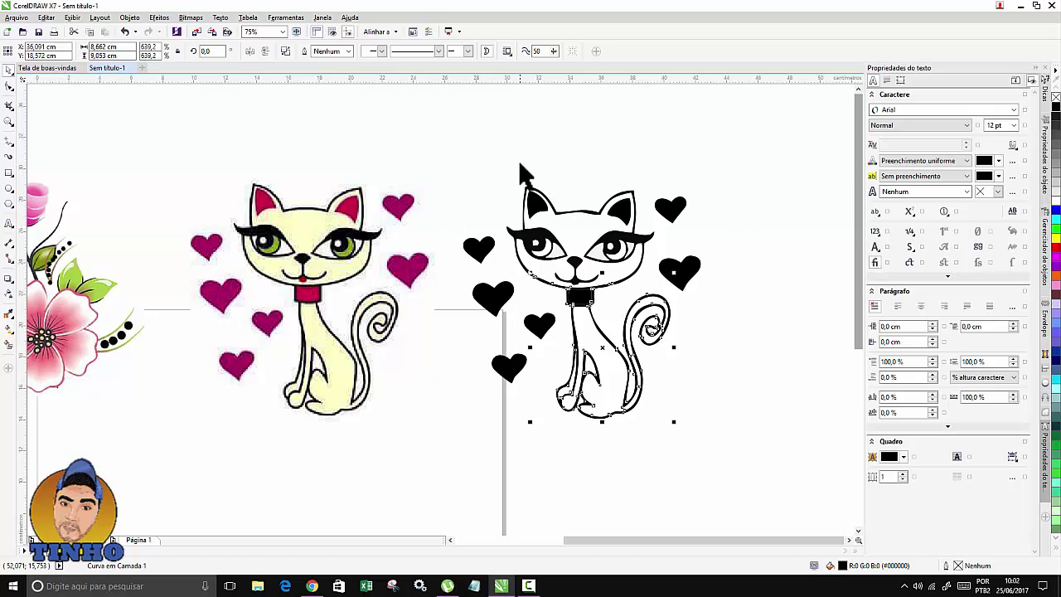
click(543, 286)
- Examine the recoloured cat's face, collar and hearts up close and compare it with the colour original
scroll(541, 284, up, 2)
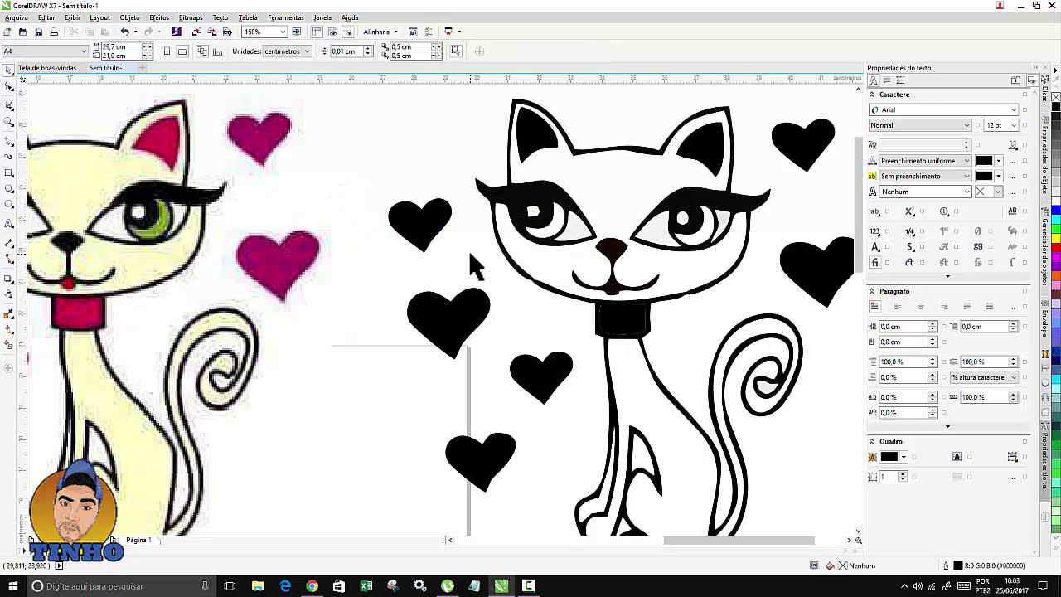
scroll(485, 261, down, 2)
scroll(506, 241, up, 2)
scroll(520, 218, down, 2)
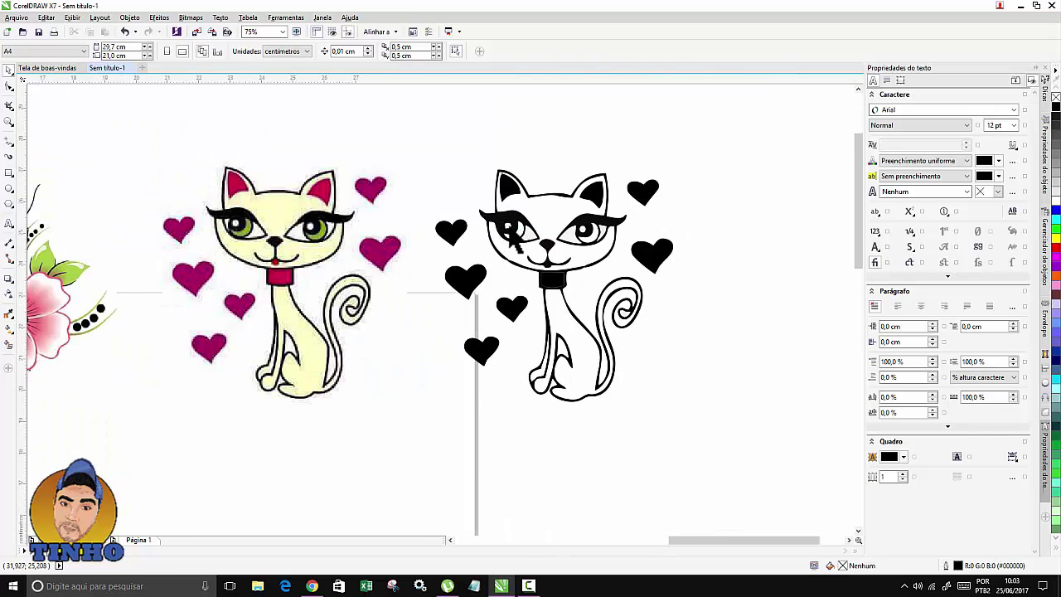
scroll(636, 331, up, 4)
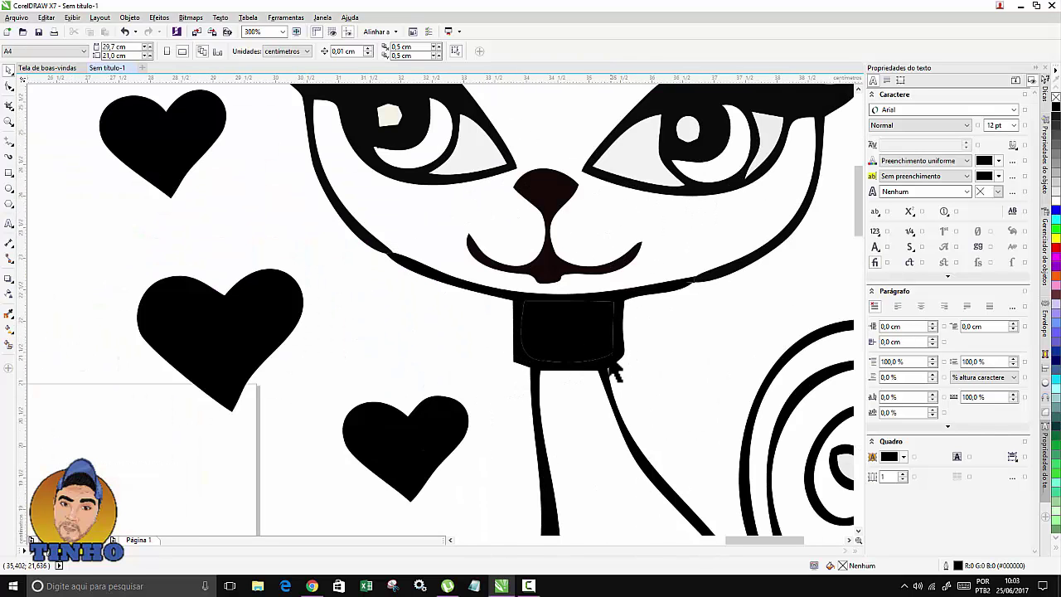
scroll(544, 374, up, 4)
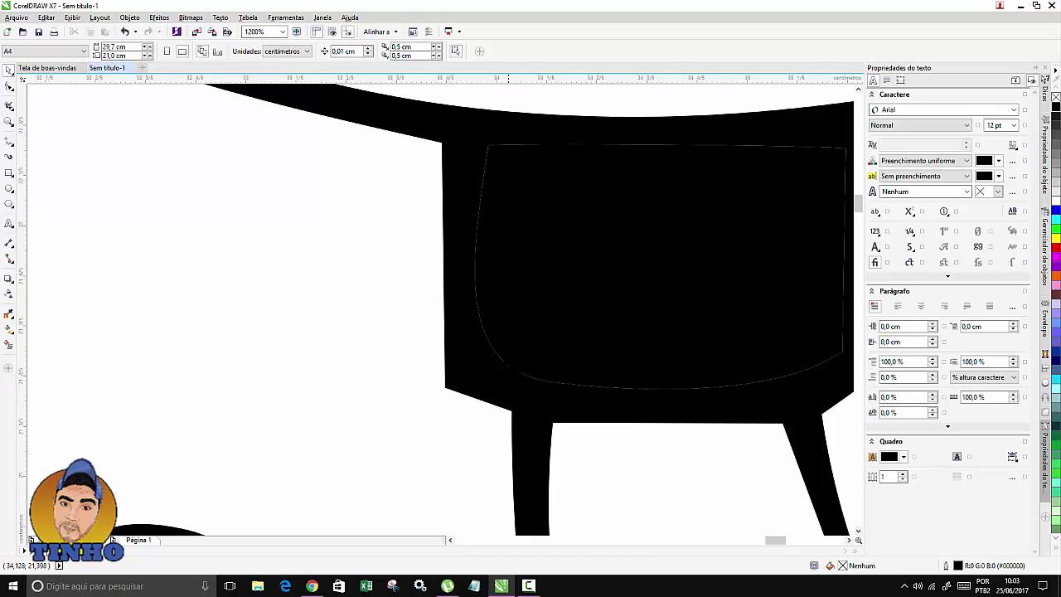
scroll(685, 263, down, 6)
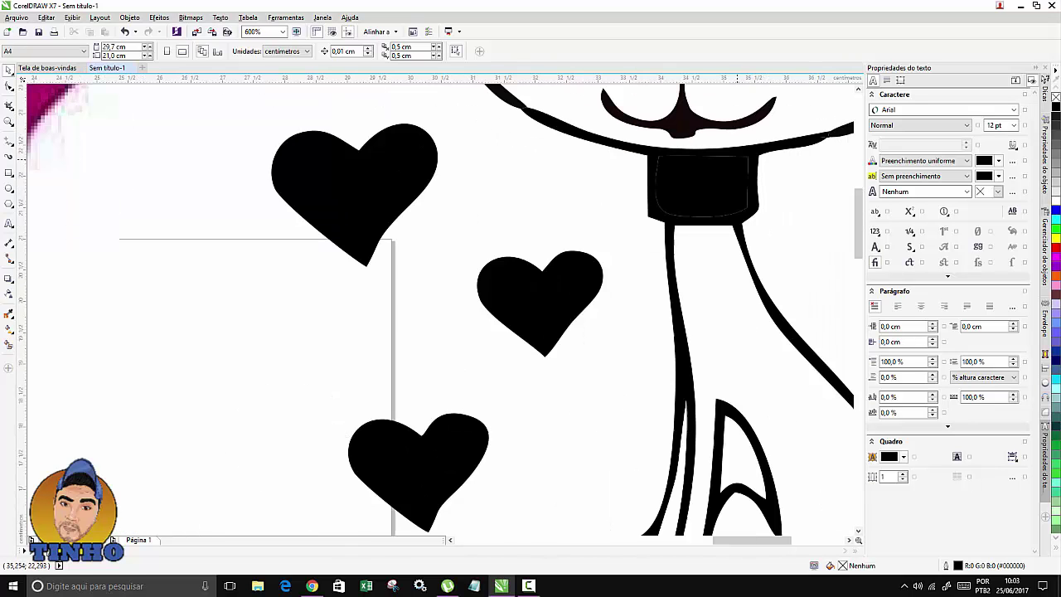
scroll(740, 281, down, 2)
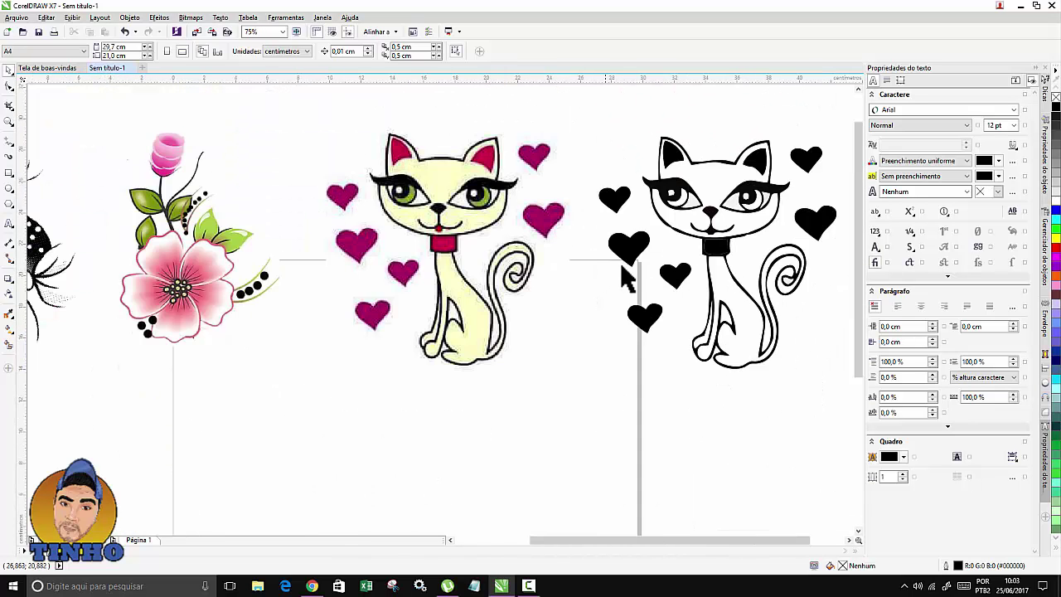
scroll(648, 246, up, 2)
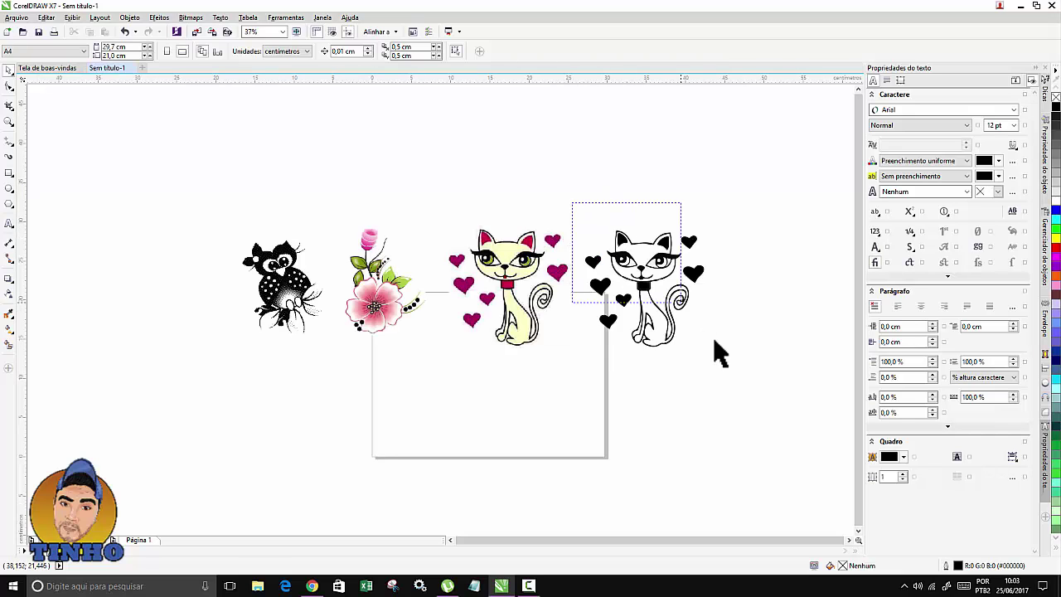
- Select the whole traced cat with its hearts and move it to the empty area left of the owl
drag(715, 340, 731, 364)
drag(654, 267, 154, 257)
scroll(252, 267, up, 2)
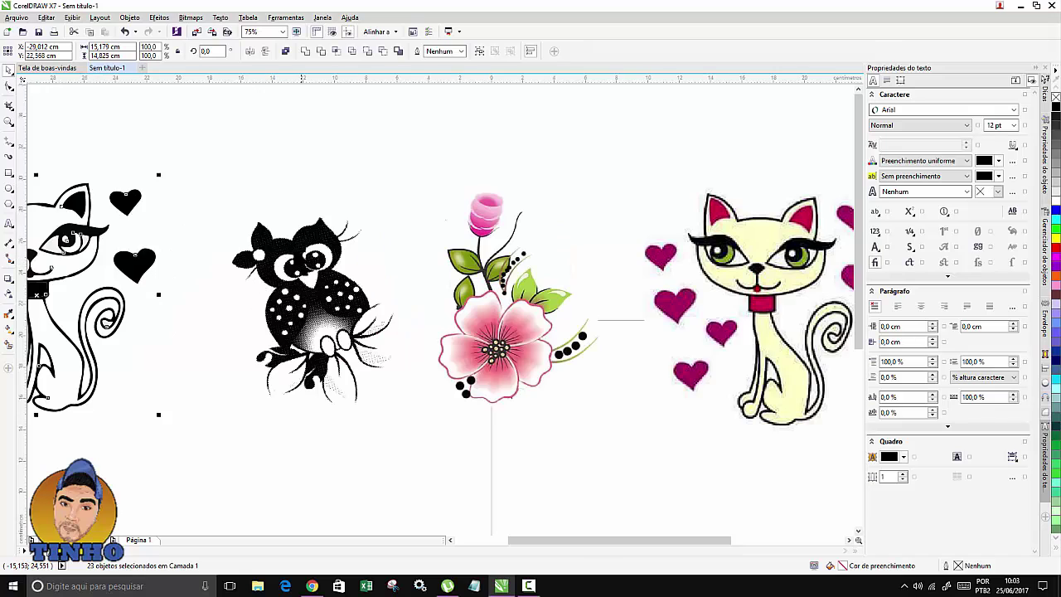
- Enlarge the halftone owl bitmap proportionally to about 111 percent, roughly 13.9 by 18.3 cm
click(319, 252)
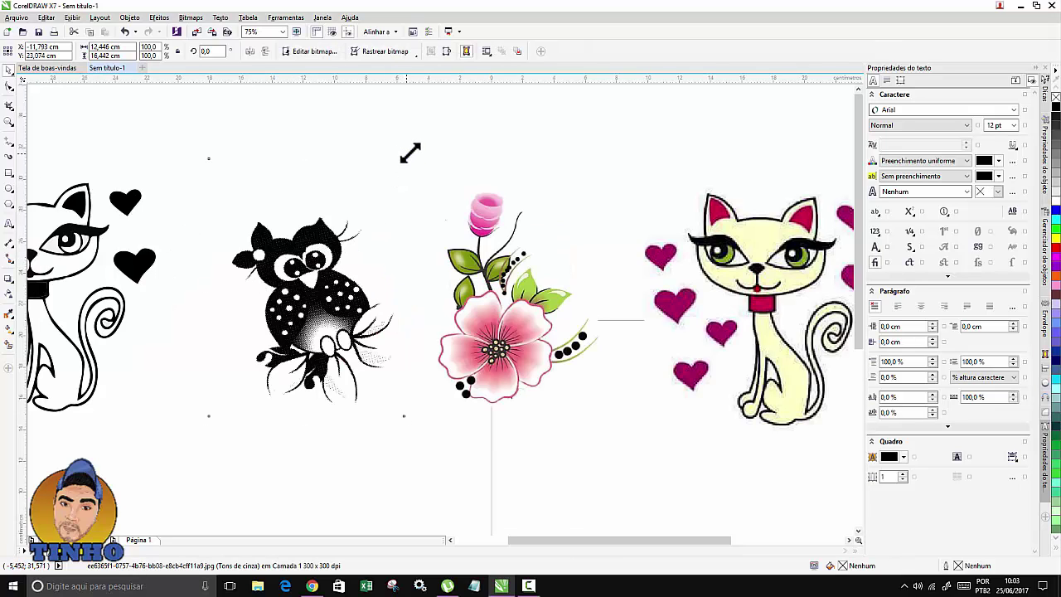
drag(410, 152, 425, 125)
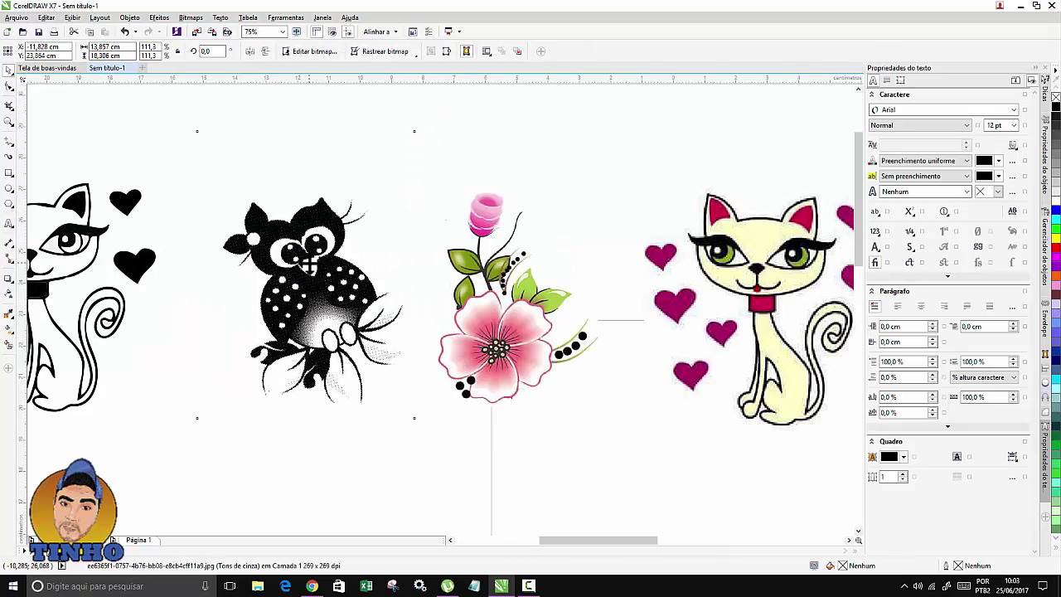
scroll(308, 264, up, 2)
scroll(303, 249, down, 2)
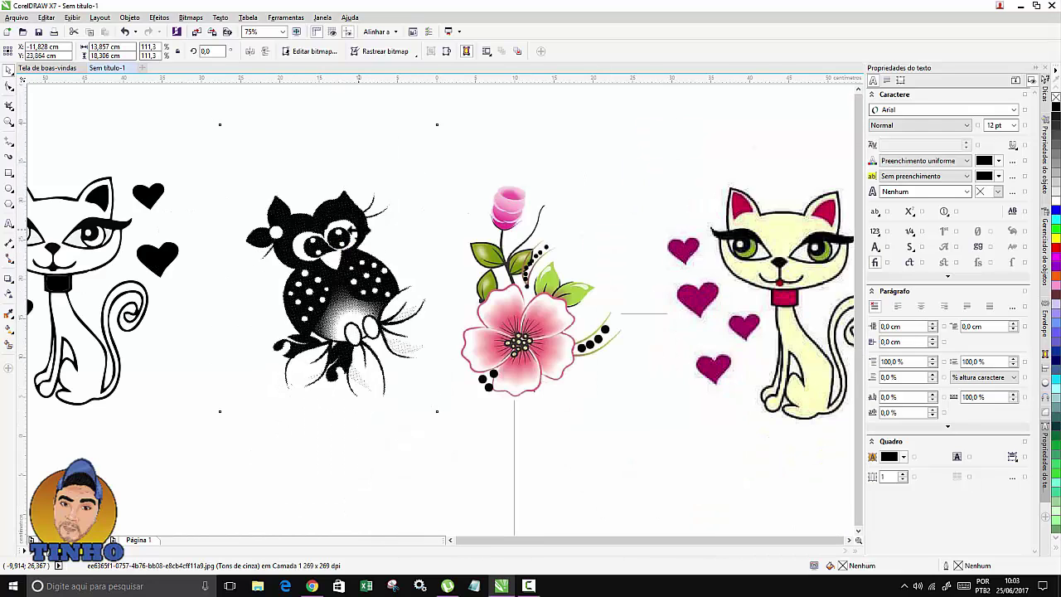
- Select all pieces of the traced cat and hearts and shift them about 0.7 cm towards the owl and 0.5 cm down
scroll(300, 208, down, 1)
scroll(302, 209, up, 2)
drag(525, 539, 488, 540)
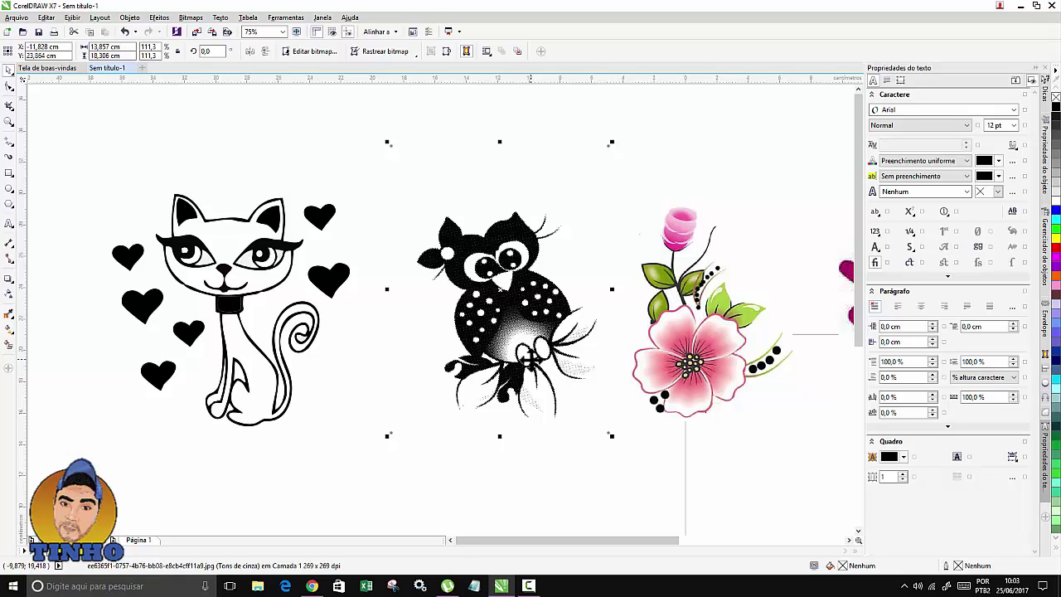
click(264, 219)
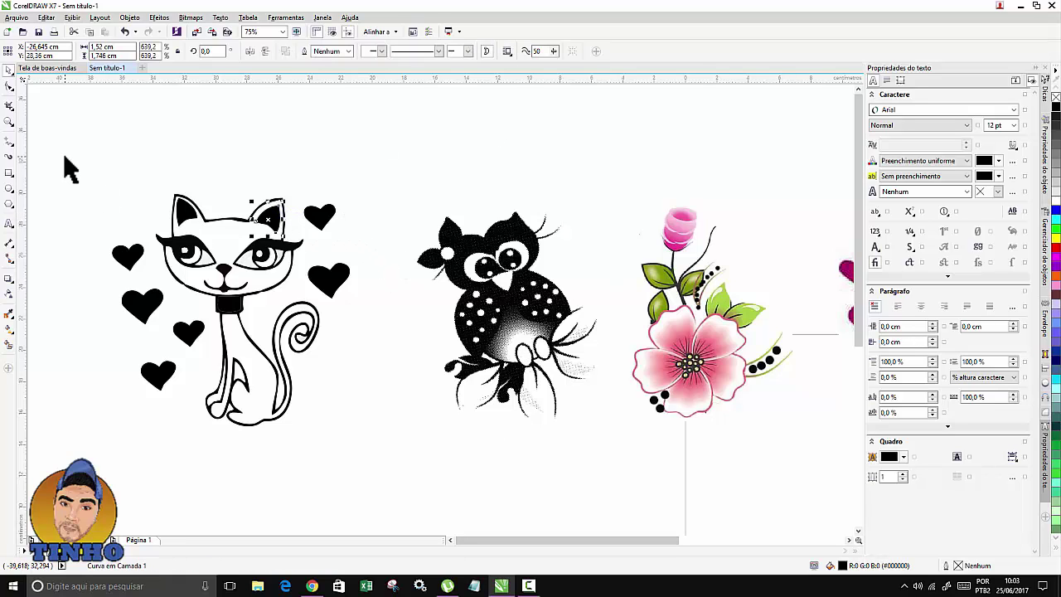
mouse_move(63, 147)
mouse_down()
mouse_move(108, 171)
mouse_move(411, 471)
mouse_up()
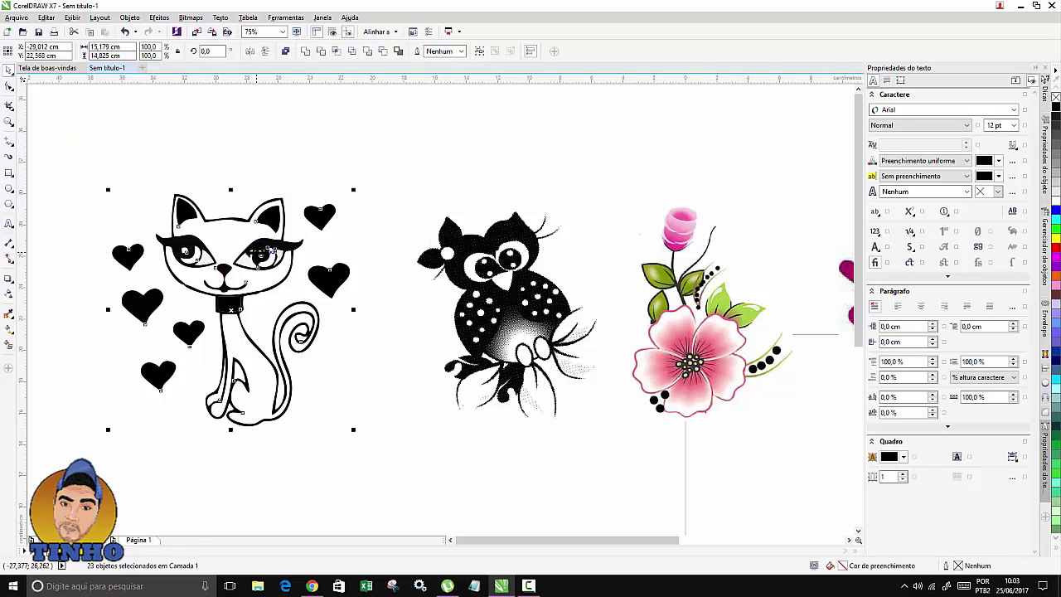
drag(299, 264, 309, 270)
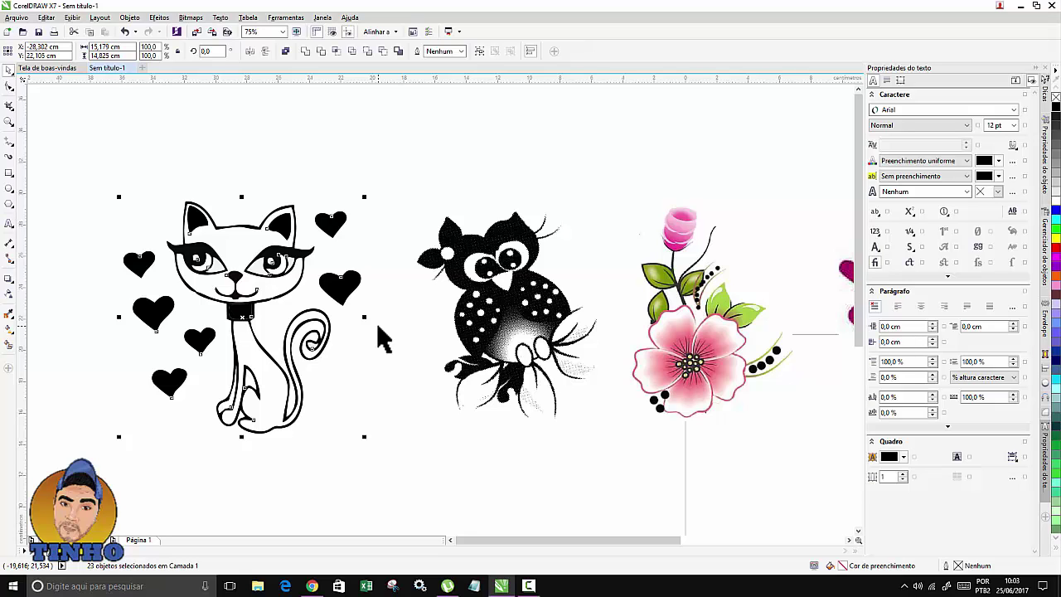
scroll(480, 232, down, 2)
scroll(586, 248, up, 2)
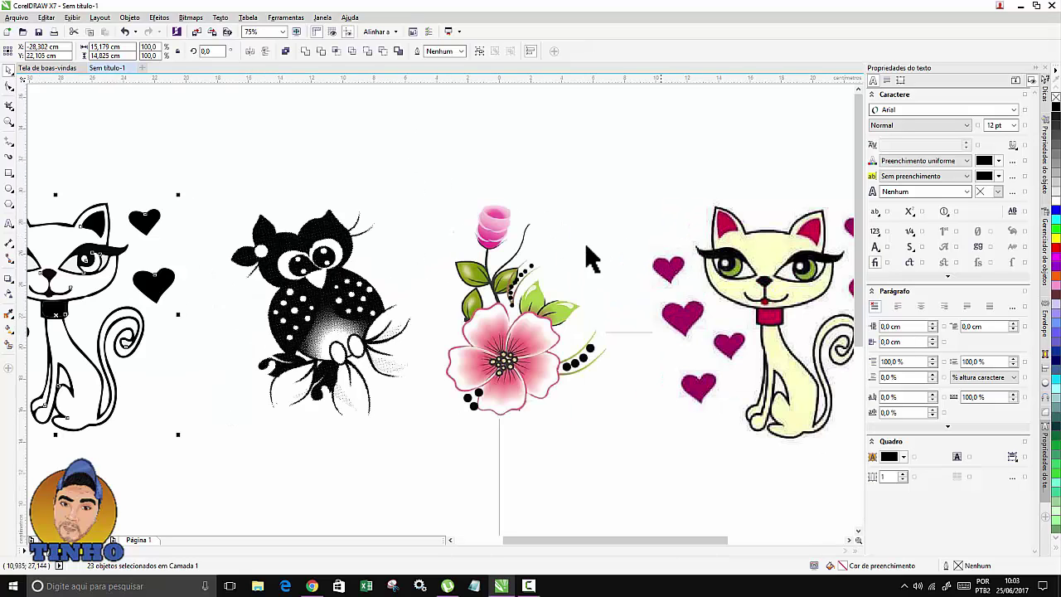
scroll(552, 260, down, 2)
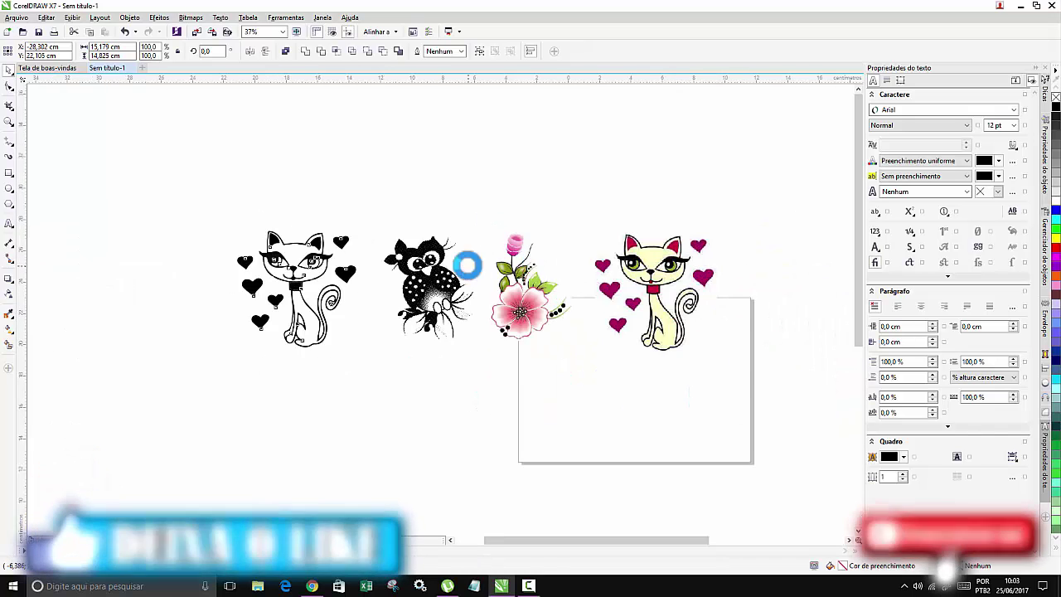
scroll(468, 263, up, 2)
drag(518, 540, 464, 541)
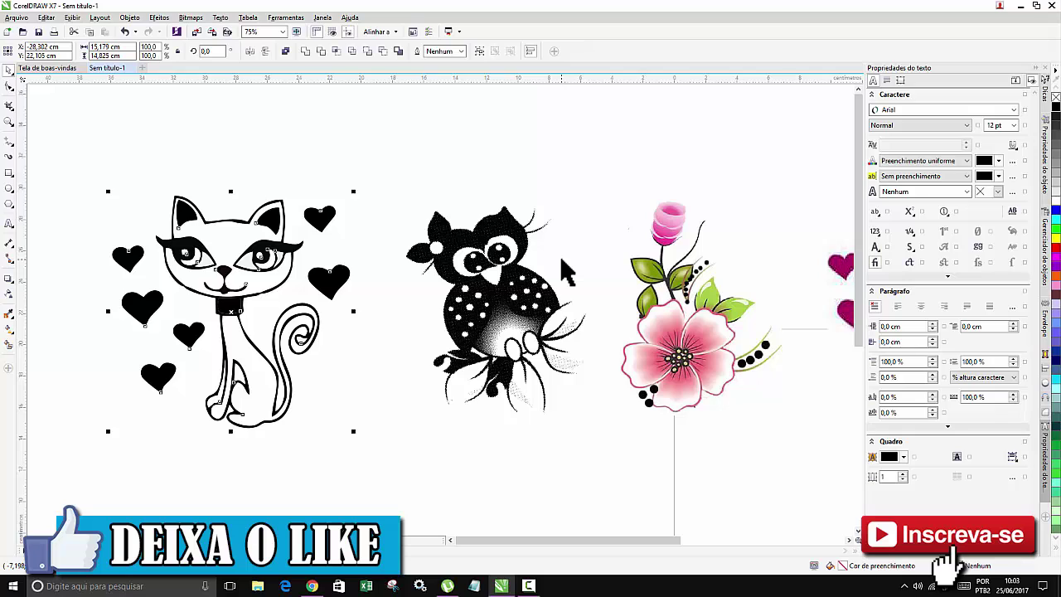